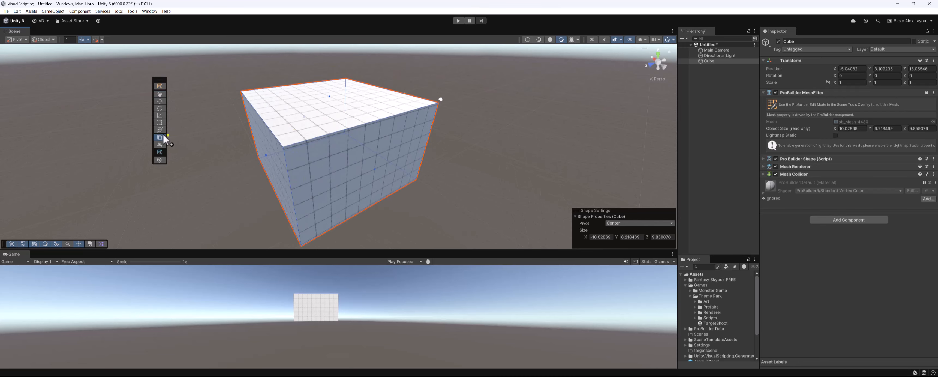
Delete the cube's top face and the large side face toward the viewer in face editing.
{"action": "left_click", "coordinate": [162, 86]}
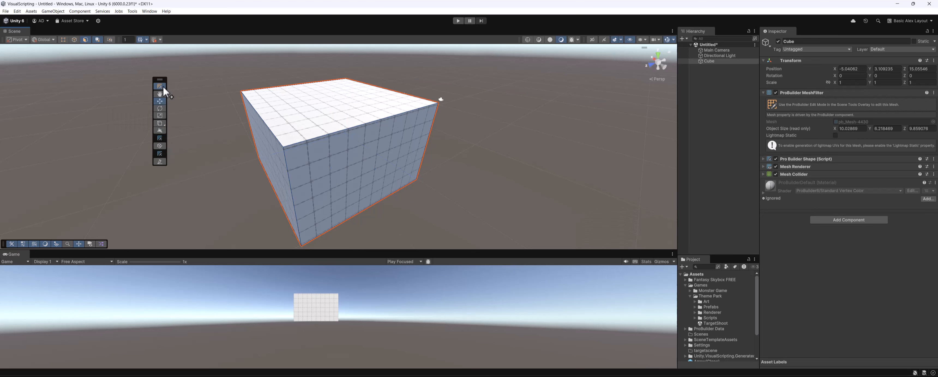
{"action": "left_click", "coordinate": [356, 109]}
{"action": "left_click", "coordinate": [370, 175], "text": "shift"}
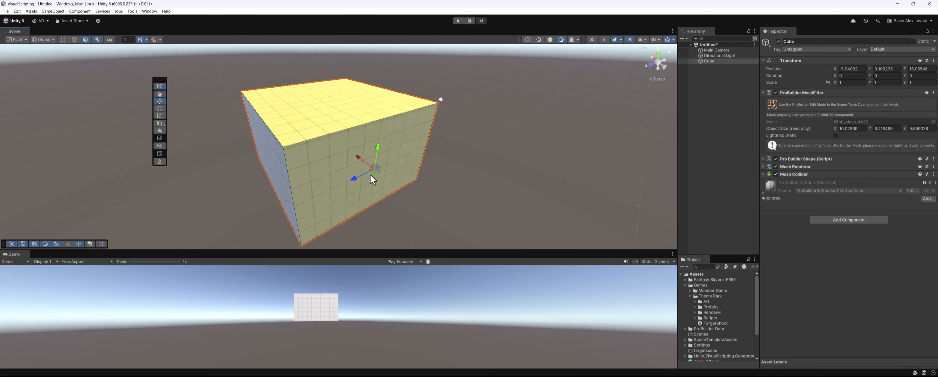
{"action": "key", "text": "Delete"}
Select all remaining faces of the cube, including hidden ones, and flip their face normals.
{"action": "left_click_drag", "start_coordinate": [322, 202], "coordinate": [262, 178], "text": "alt"}
{"action": "left_click", "coordinate": [272, 147]}
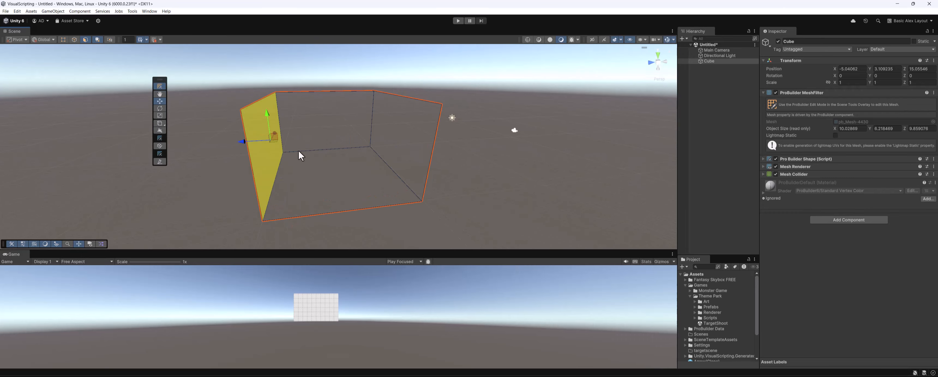
{"action": "left_click_drag", "start_coordinate": [362, 147], "coordinate": [290, 149], "text": "alt"}
{"action": "left_click_drag", "start_coordinate": [329, 173], "coordinate": [315, 159], "text": "alt"}
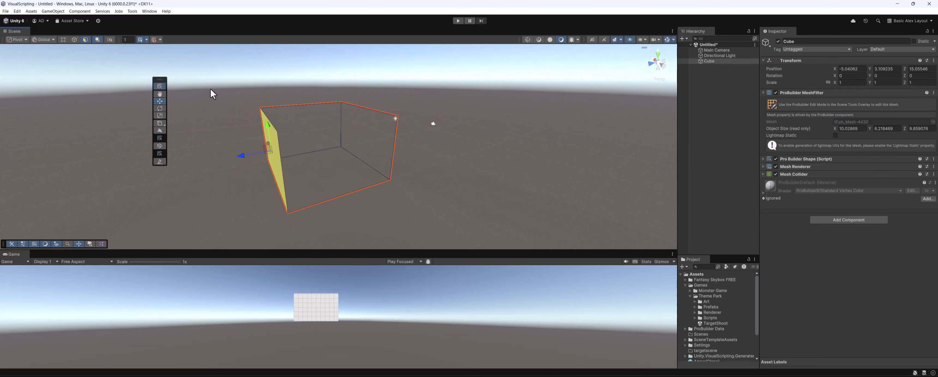
{"action": "left_click_drag", "start_coordinate": [391, 239], "coordinate": [392, 241]}
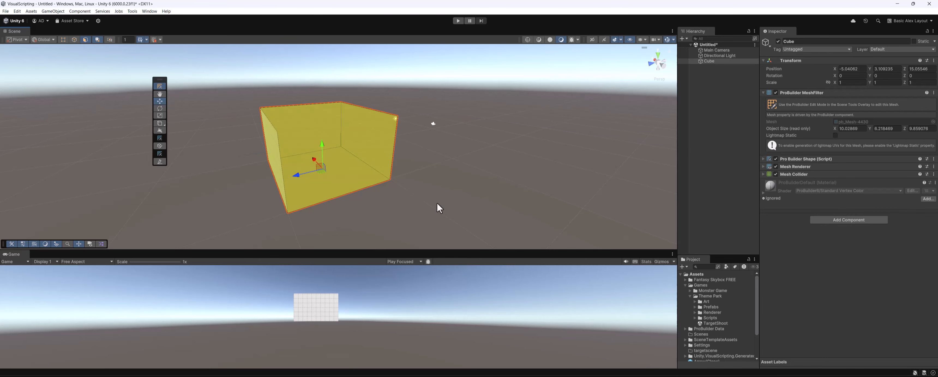
{"action": "left_click_drag", "start_coordinate": [437, 203], "coordinate": [478, 179], "text": "alt"}
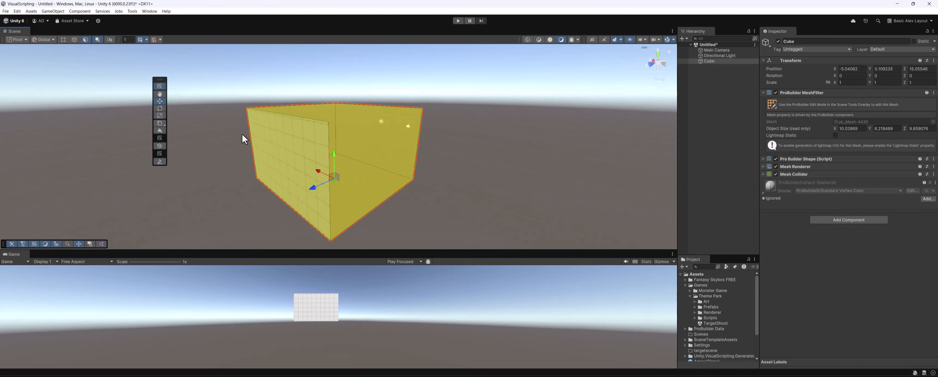
{"action": "left_click_drag", "start_coordinate": [242, 133], "coordinate": [269, 136], "text": "alt"}
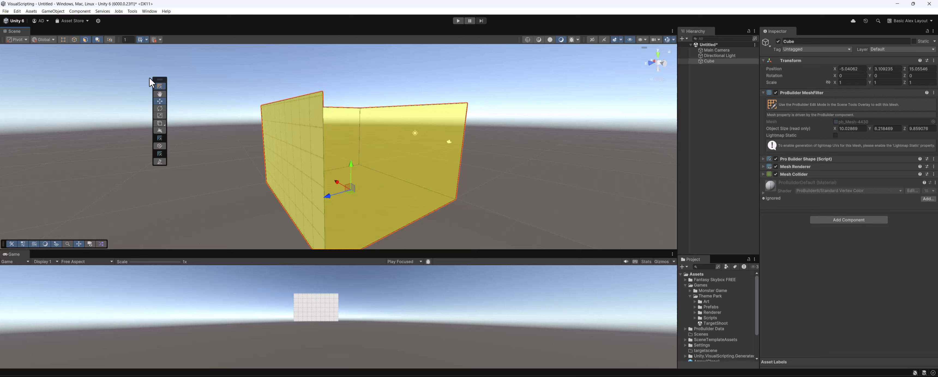
{"action": "left_click", "coordinate": [96, 39]}
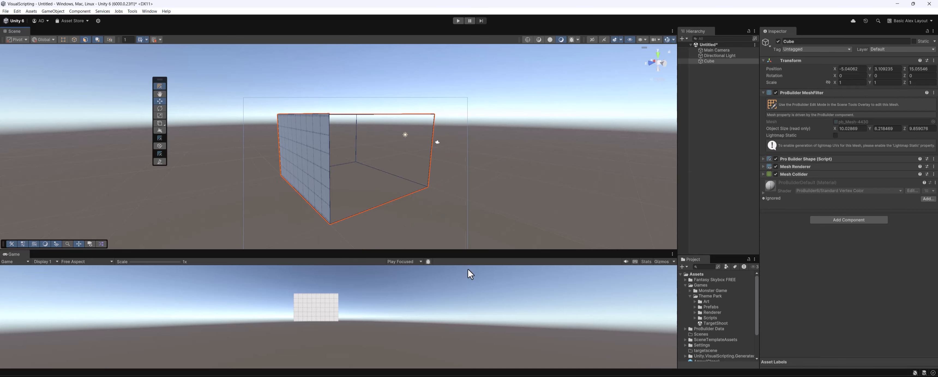
{"action": "left_click_drag", "start_coordinate": [441, 154], "coordinate": [339, 122], "text": "alt"}
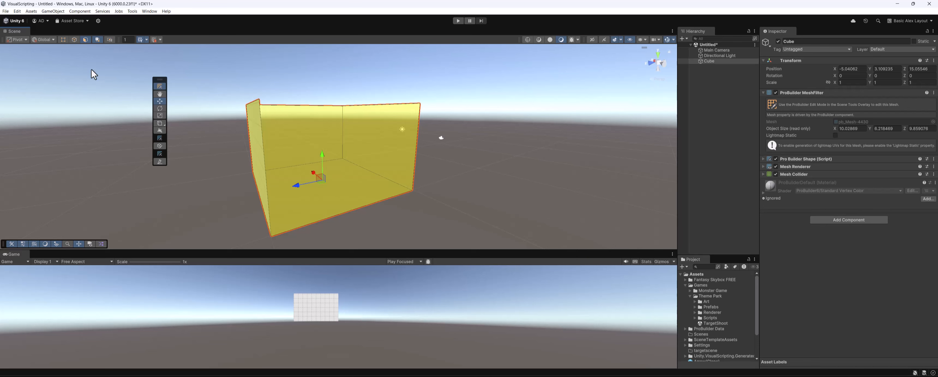
{"action": "left_click_drag", "start_coordinate": [210, 77], "coordinate": [483, 240]}
{"action": "left_click_drag", "start_coordinate": [393, 129], "coordinate": [356, 118], "text": "alt"}
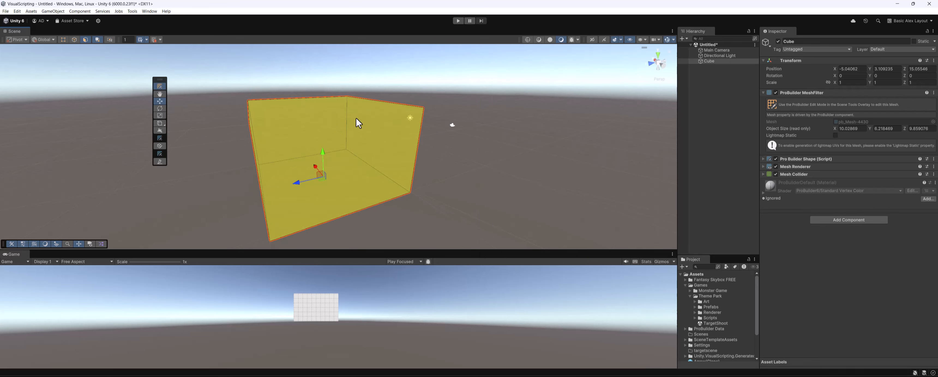
{"action": "left_click", "coordinate": [133, 11]}
{"action": "mouse_move", "coordinate": [142, 22]}
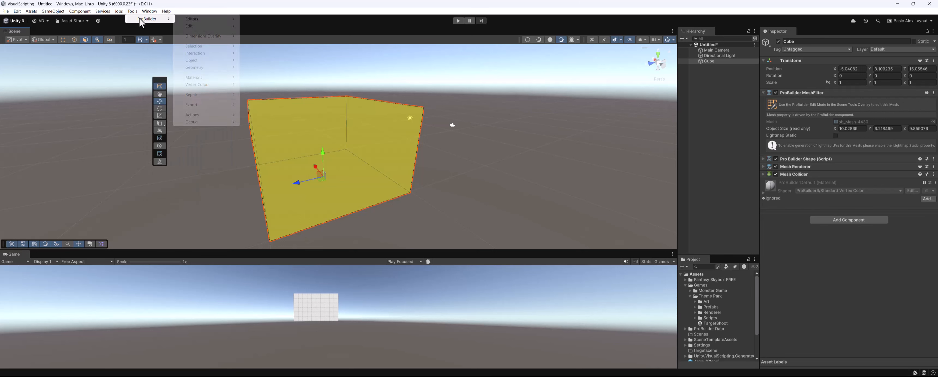
{"action": "mouse_move", "coordinate": [198, 68]}
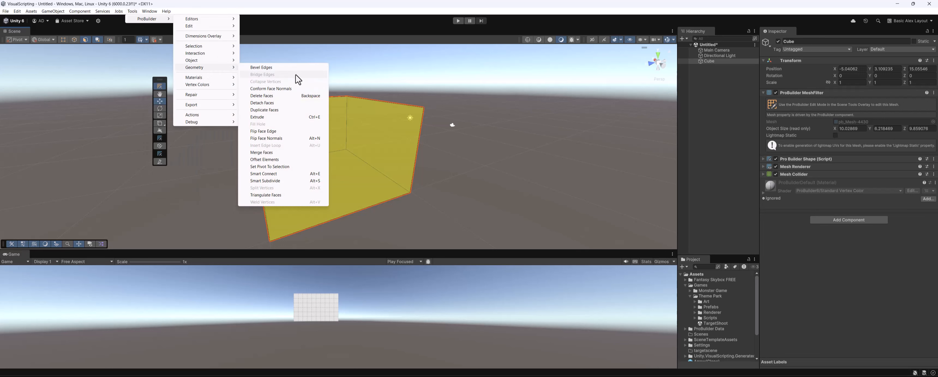
{"action": "left_click", "coordinate": [273, 140]}
Create a ProBuilder cylinder on the room's floor, about 0.43 by 1.46 by 0.31 units.
{"action": "left_click", "coordinate": [267, 109]}
{"action": "key", "text": "w"}
{"action": "right_click_drag", "start_coordinate": [346, 86], "coordinate": [341, 107]}
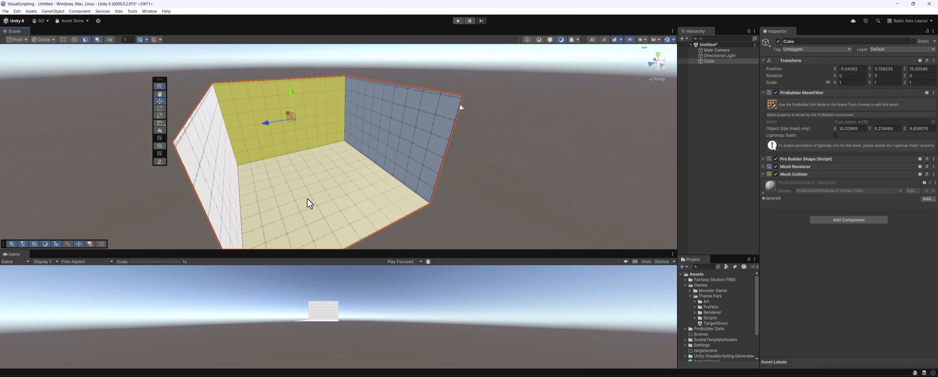
{"action": "scroll", "coordinate": [306, 203], "scroll_direction": "up", "scroll_amount": 4}
{"action": "left_click_drag", "start_coordinate": [301, 210], "coordinate": [296, 187], "text": "alt"}
{"action": "middle_click_drag", "start_coordinate": [304, 192], "coordinate": [314, 120]}
{"action": "scroll", "coordinate": [314, 121], "scroll_direction": "up", "scroll_amount": 3}
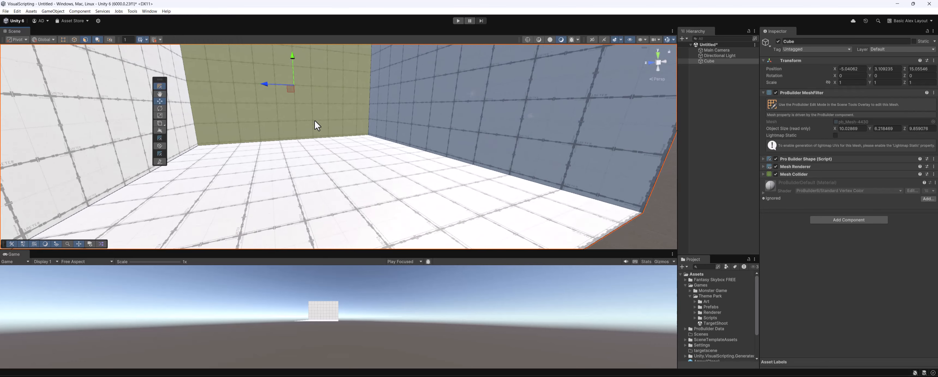
{"action": "left_click_drag", "start_coordinate": [314, 121], "coordinate": [305, 157], "text": "alt"}
{"action": "scroll", "coordinate": [305, 157], "scroll_direction": "up", "scroll_amount": 2}
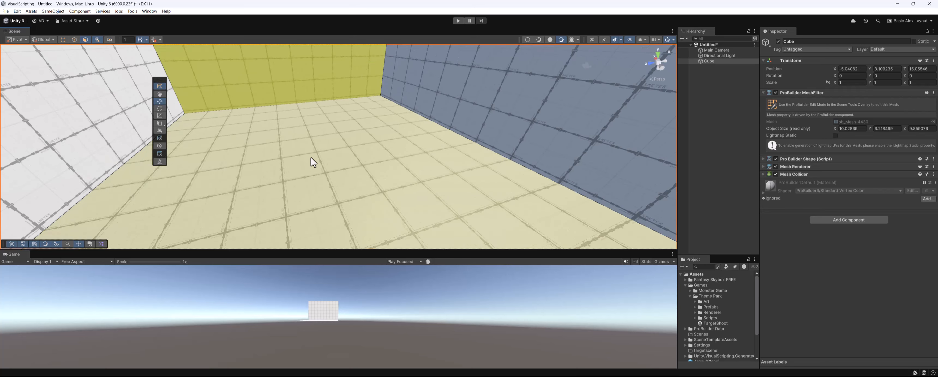
{"action": "left_click", "coordinate": [160, 124]}
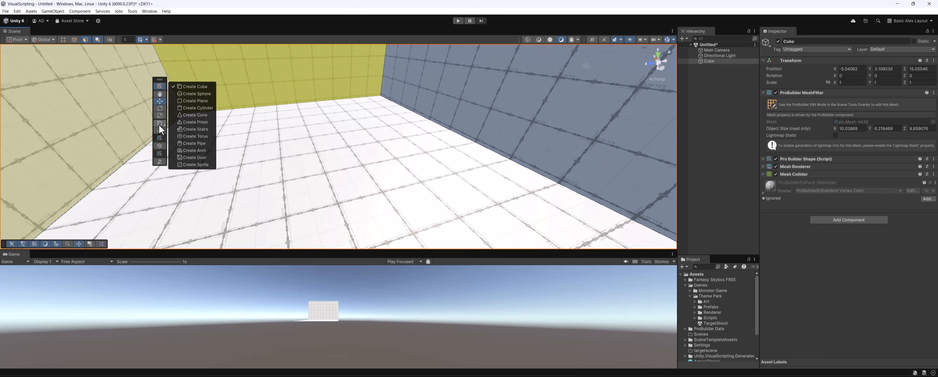
{"action": "left_click", "coordinate": [198, 107]}
{"action": "left_click_drag", "start_coordinate": [315, 154], "coordinate": [307, 161]}
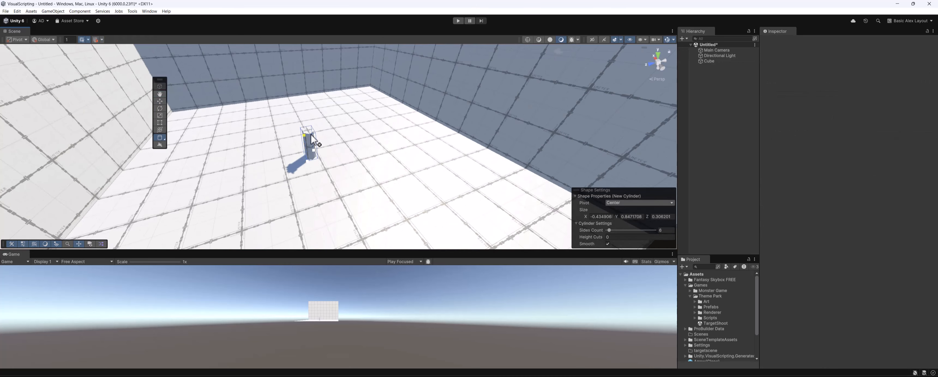
{"action": "left_click", "coordinate": [308, 113]}
Scale the cylinder to about 0.71 on X and move it to about X -4.08, Z 15.63.
{"action": "left_click_drag", "start_coordinate": [309, 117], "coordinate": [424, 109], "text": "alt"}
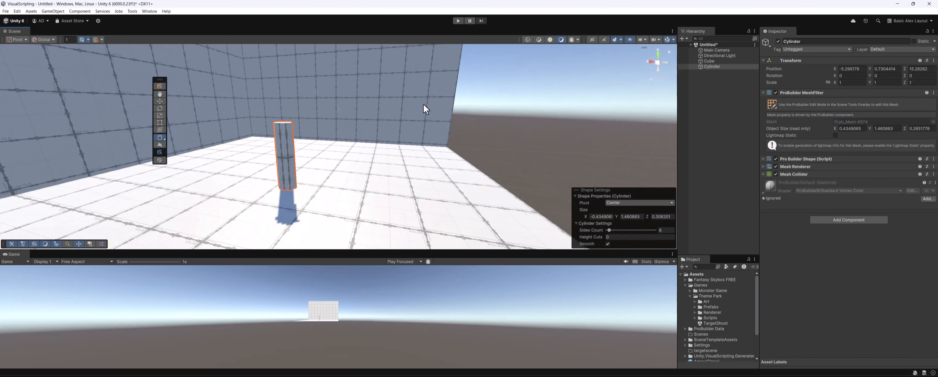
{"action": "left_click_drag", "start_coordinate": [323, 156], "coordinate": [328, 230], "text": "alt"}
{"action": "key", "text": "r"}
{"action": "left_click_drag", "start_coordinate": [261, 154], "coordinate": [216, 150]}
{"action": "key", "text": "w"}
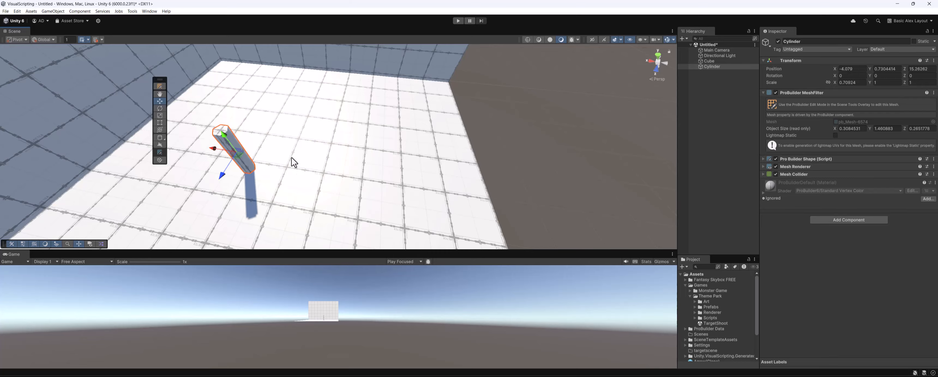
{"action": "left_click_drag", "start_coordinate": [293, 161], "coordinate": [190, 94], "text": "alt"}
{"action": "scroll", "coordinate": [282, 130], "scroll_direction": "up", "scroll_amount": 3}
{"action": "middle_click_drag", "start_coordinate": [284, 133], "coordinate": [289, 143]}
{"action": "left_click_drag", "start_coordinate": [289, 144], "coordinate": [338, 138], "text": "alt"}
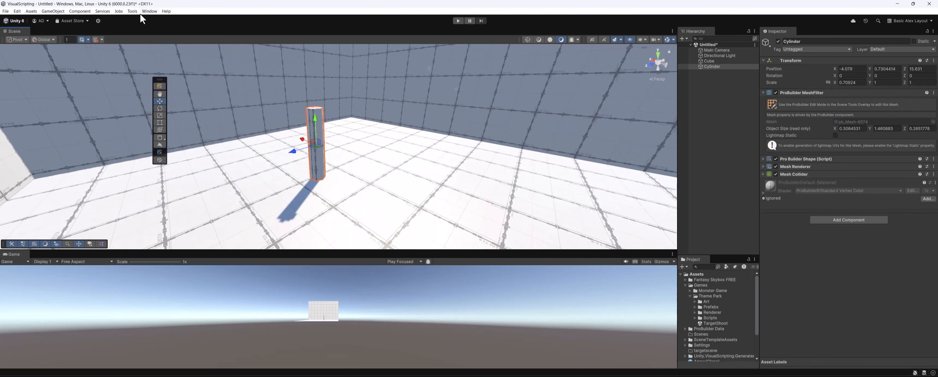
Apply the magenta vertex color from the default color palette to the cylinder.
{"action": "left_click", "coordinate": [132, 11]}
{"action": "mouse_move", "coordinate": [139, 21]}
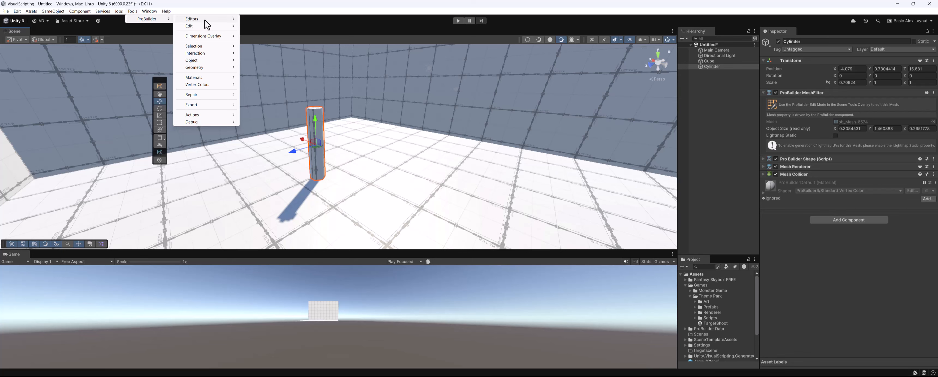
{"action": "mouse_move", "coordinate": [205, 21]}
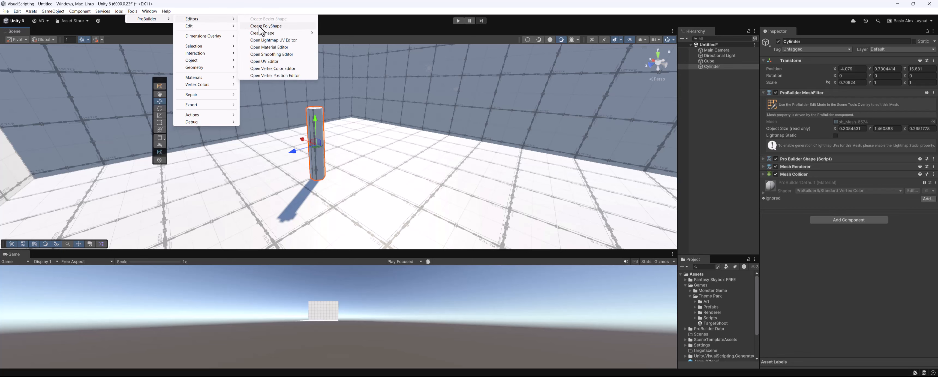
{"action": "left_click", "coordinate": [290, 69]}
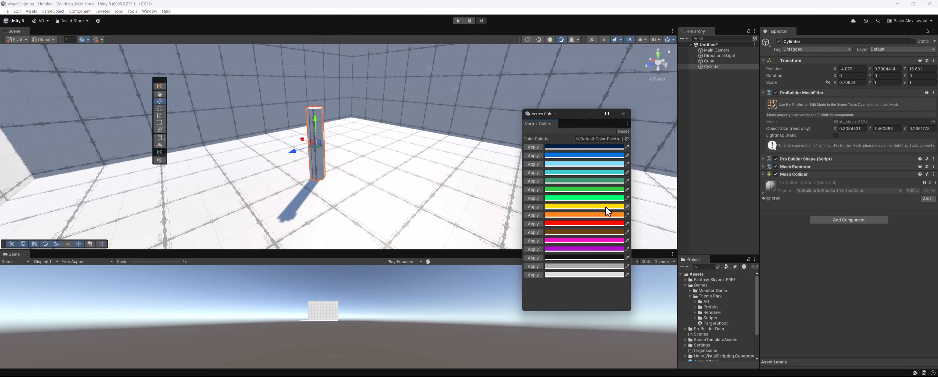
{"action": "left_click", "coordinate": [534, 240]}
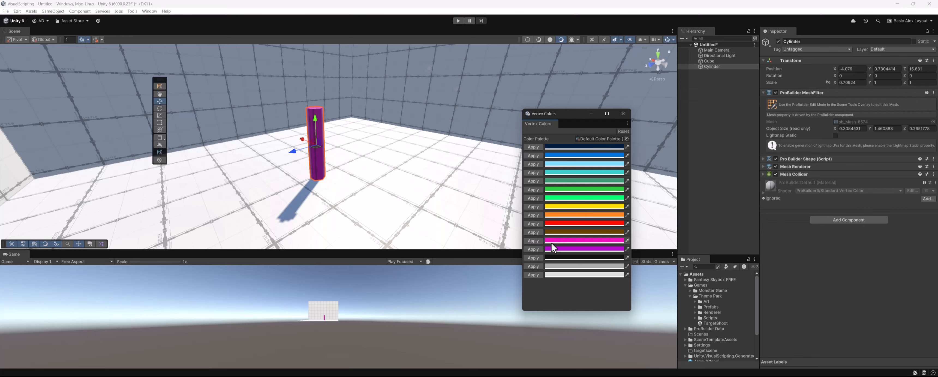
Duplicate the magenta cylinder and move the copy along the X axis to form a spaced pair.
{"action": "left_click_drag", "start_coordinate": [391, 121], "coordinate": [401, 142], "text": "alt"}
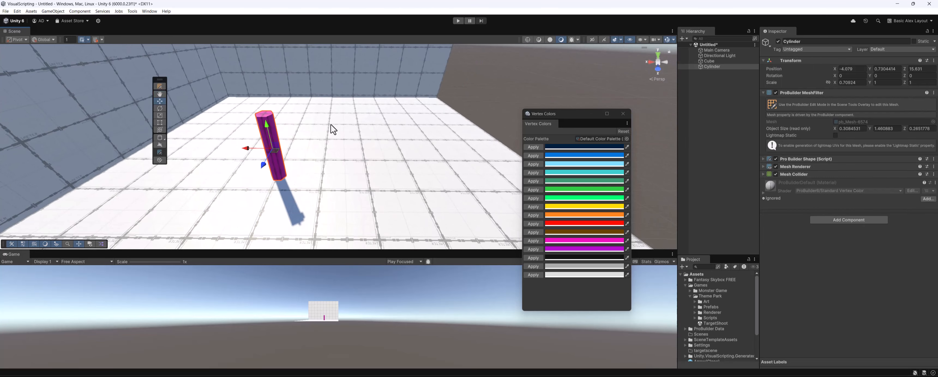
{"action": "key", "text": "ctrl+d"}
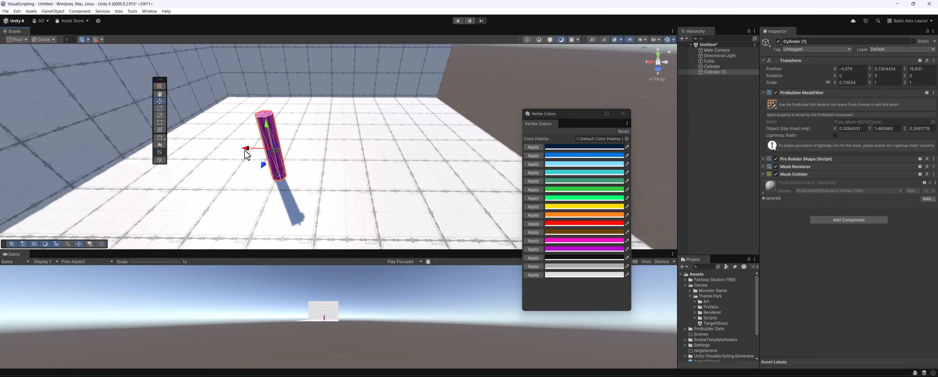
{"action": "left_click_drag", "start_coordinate": [245, 151], "coordinate": [343, 130]}
Duplicate both cylinders together and move the copies along Z to about 13.07, forming a rectangle of four.
{"action": "left_click", "coordinate": [300, 123], "text": "shift"}
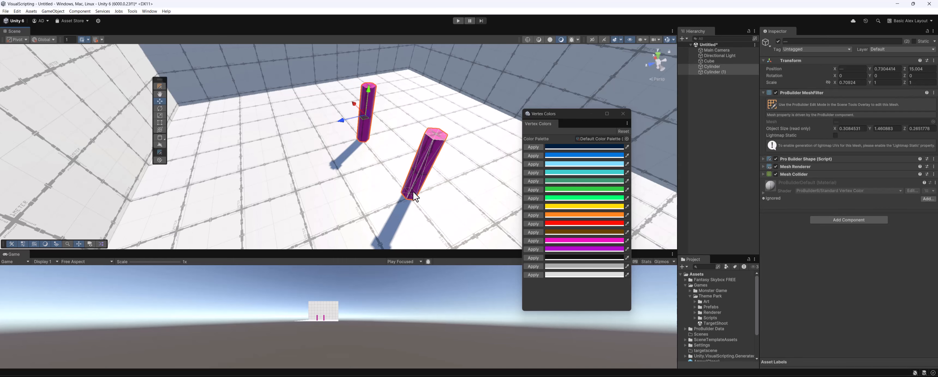
{"action": "left_click_drag", "start_coordinate": [393, 206], "coordinate": [399, 172], "text": "alt"}
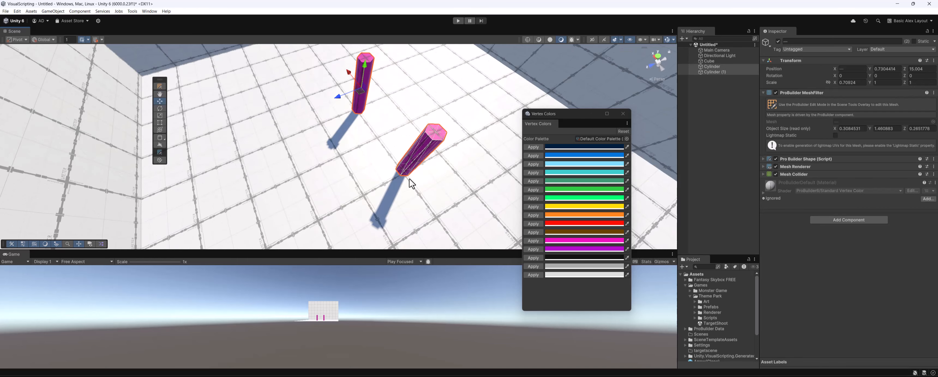
{"action": "left_click_drag", "start_coordinate": [366, 123], "coordinate": [238, 152], "text": "alt"}
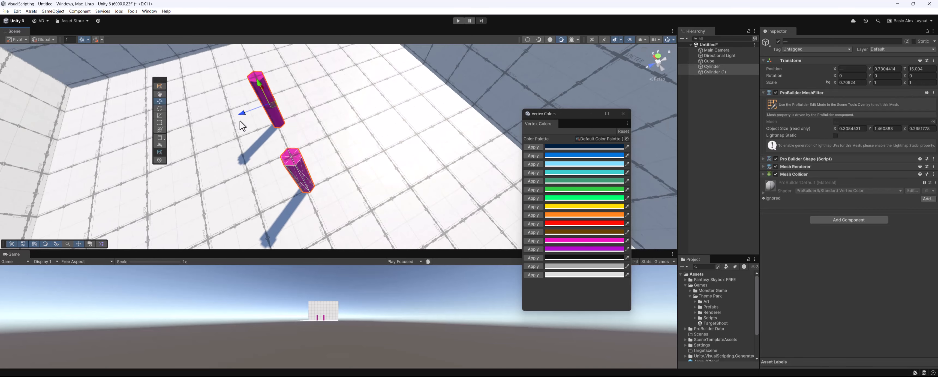
{"action": "key", "text": "ctrl+d"}
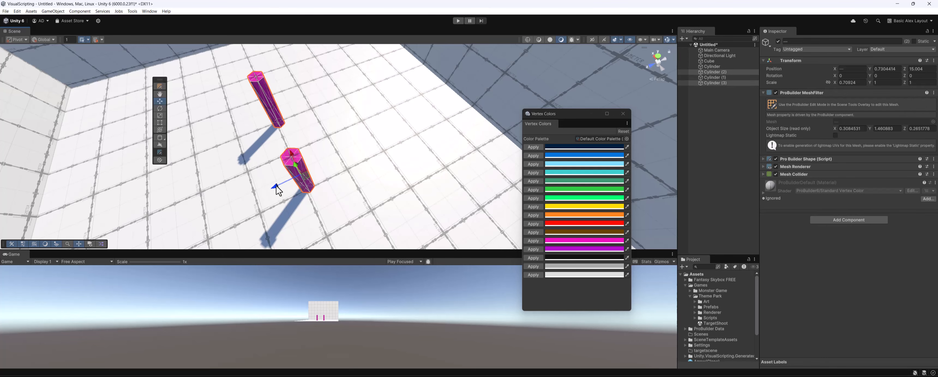
{"action": "left_click_drag", "start_coordinate": [276, 187], "coordinate": [424, 73]}
Examine the spacing of the four cylinders from several angles and from directly above.
{"action": "scroll", "coordinate": [304, 167], "scroll_direction": "down", "scroll_amount": 3}
{"action": "middle_click_drag", "start_coordinate": [304, 168], "coordinate": [349, 129]}
{"action": "left_click_drag", "start_coordinate": [349, 129], "coordinate": [274, 192], "text": "alt"}
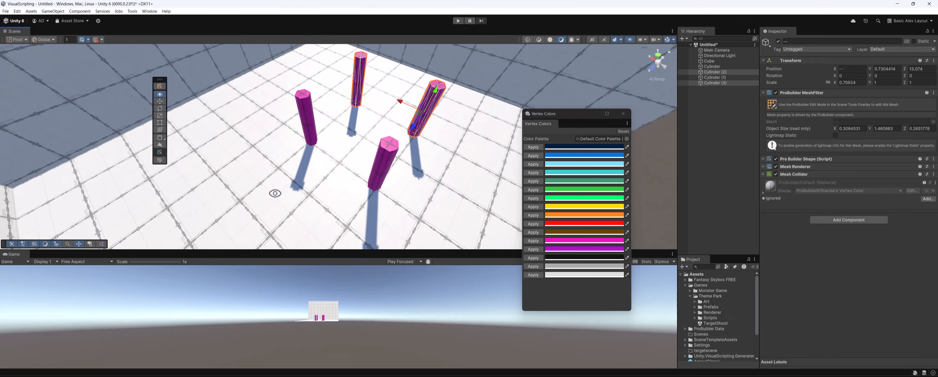
{"action": "left_click_drag", "start_coordinate": [274, 127], "coordinate": [278, 149], "text": "alt"}
{"action": "middle_click_drag", "start_coordinate": [315, 133], "coordinate": [286, 163]}
{"action": "left_click_drag", "start_coordinate": [259, 170], "coordinate": [267, 144], "text": "alt"}
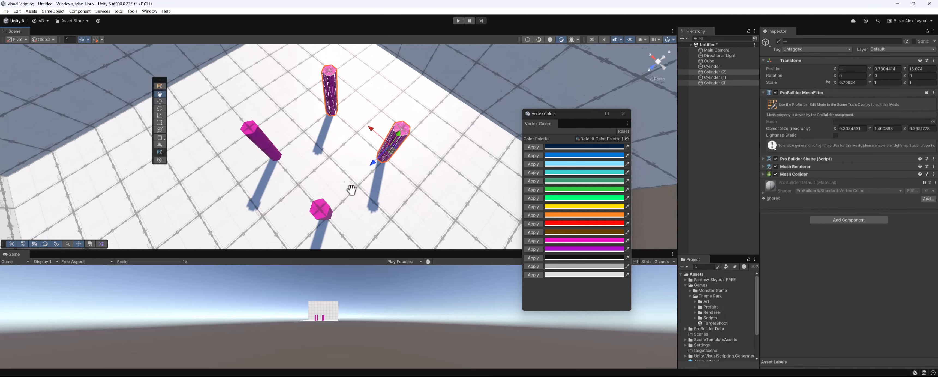
{"action": "middle_click_drag", "start_coordinate": [351, 189], "coordinate": [345, 168]}
{"action": "scroll", "coordinate": [346, 168], "scroll_direction": "down", "scroll_amount": 2}
{"action": "left_click_drag", "start_coordinate": [345, 167], "coordinate": [332, 291], "text": "alt"}
{"action": "middle_click_drag", "start_coordinate": [367, 204], "coordinate": [323, 217]}
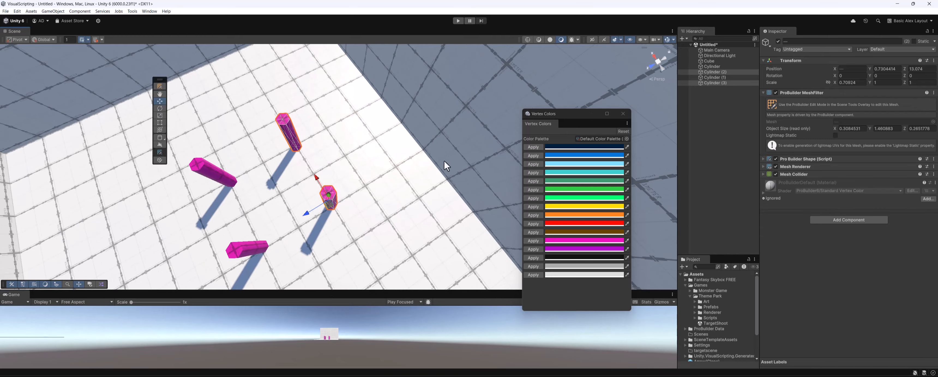
{"action": "left_click_drag", "start_coordinate": [433, 175], "coordinate": [446, 91], "text": "alt"}
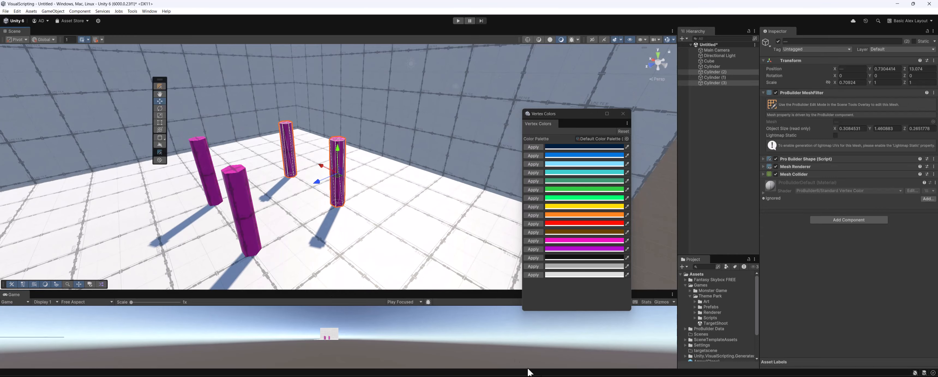
{"action": "left_click", "coordinate": [658, 56]}
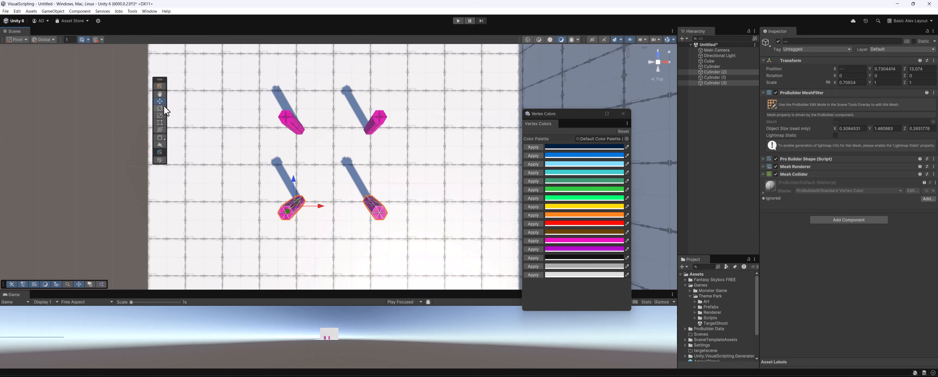
Create a flat cube slab about 2.86 by 0.28 by 3.19 on the floor, enclosing all four magenta cylinders.
{"action": "left_click", "coordinate": [160, 139]}
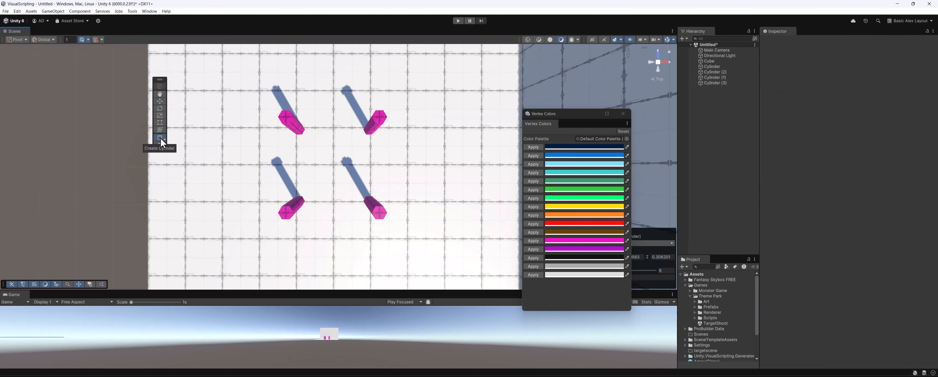
{"action": "right_click", "coordinate": [161, 139]}
{"action": "left_click", "coordinate": [189, 102]}
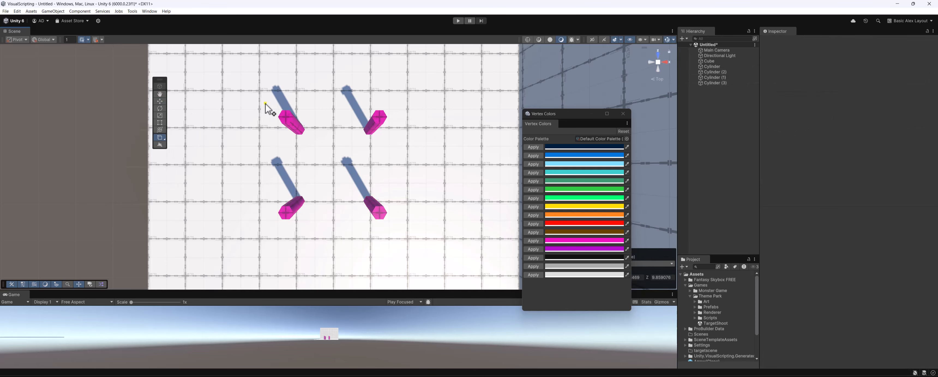
{"action": "left_click_drag", "start_coordinate": [278, 106], "coordinate": [389, 230]}
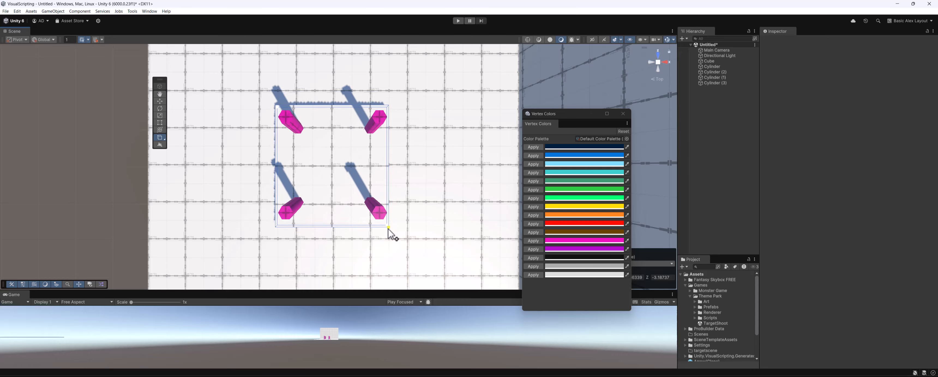
{"action": "left_click", "coordinate": [382, 236]}
{"action": "left_click_drag", "start_coordinate": [386, 238], "coordinate": [351, 180], "text": "alt"}
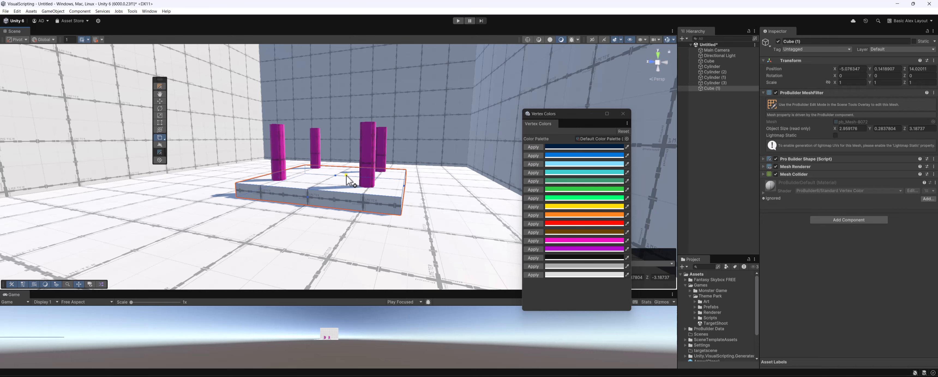
Lower the top face of the slab to reduce its thickness to about 0.20.
{"action": "key", "text": "r"}
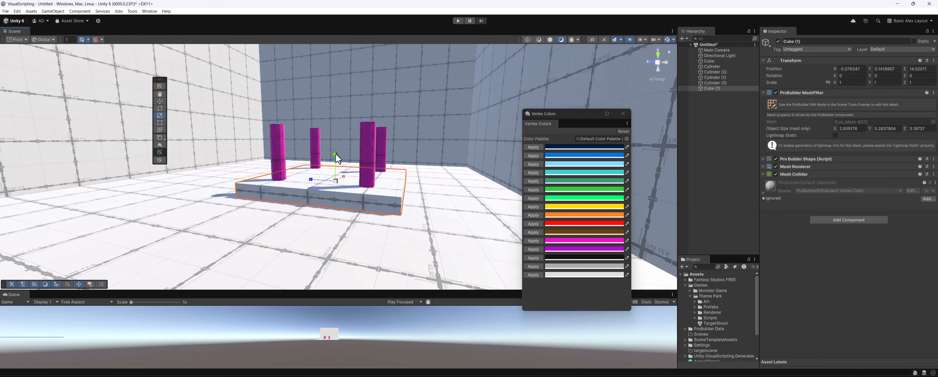
{"action": "mouse_move", "coordinate": [335, 154]}
{"action": "left_mouse_down"}
{"action": "mouse_move", "coordinate": [332, 120]}
{"action": "mouse_move", "coordinate": [321, 155]}
{"action": "left_mouse_up"}
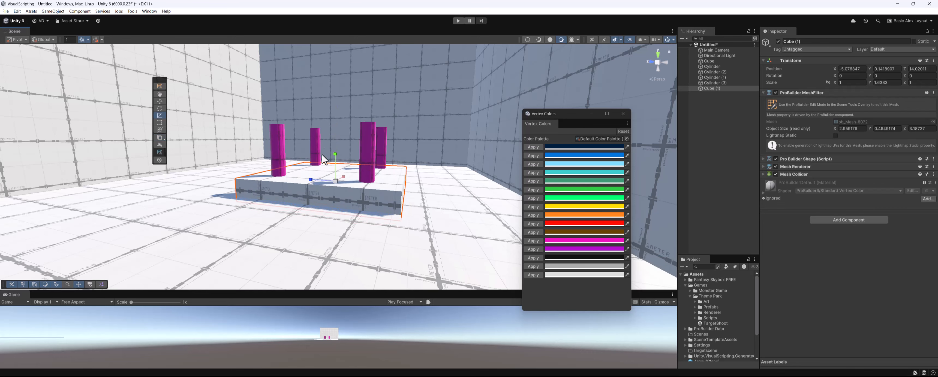
{"action": "left_click", "coordinate": [159, 86]}
{"action": "left_click", "coordinate": [327, 189]}
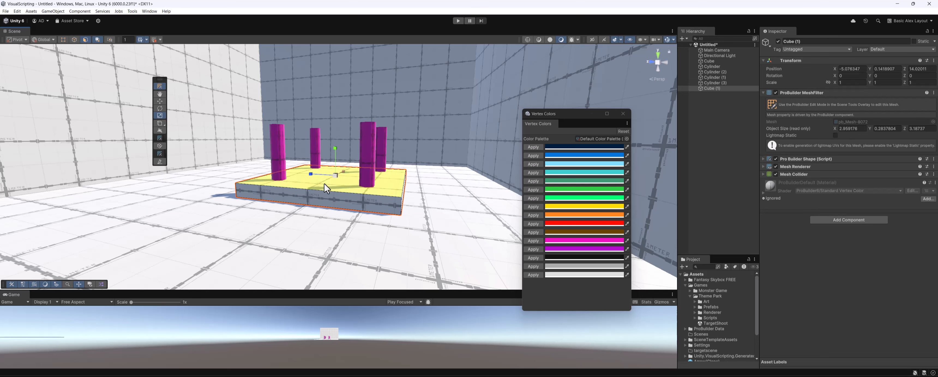
{"action": "key", "text": "w"}
{"action": "mouse_move", "coordinate": [337, 149]}
{"action": "left_mouse_down"}
{"action": "mouse_move", "coordinate": [335, 132]}
{"action": "mouse_move", "coordinate": [340, 157]}
{"action": "left_mouse_up"}
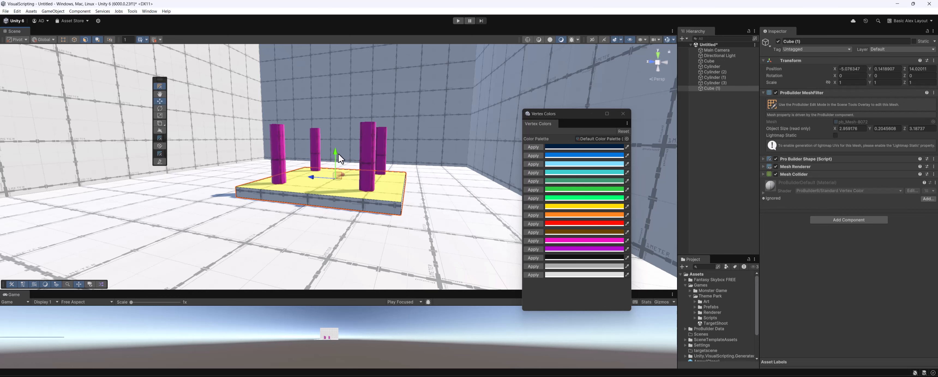
Raise the whole slab to about Y 1.46 on top of the cylinders and apply the brown vertex color.
{"action": "left_click", "coordinate": [160, 87]}
{"action": "left_click_drag", "start_coordinate": [330, 157], "coordinate": [256, 207]}
{"action": "left_click", "coordinate": [530, 234]}
Merge the brown tabletop and its four cylinder legs into a single ProBuilder object.
{"action": "left_click", "coordinate": [711, 82]}
{"action": "left_click", "coordinate": [718, 73]}
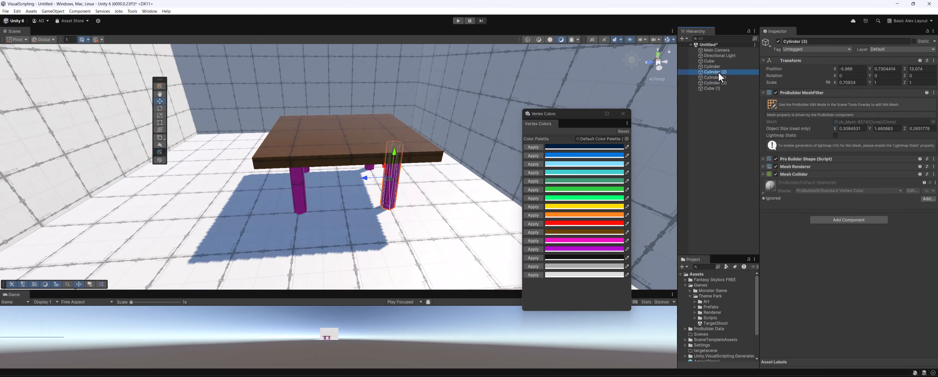
{"action": "left_click", "coordinate": [714, 67]}
{"action": "left_click", "coordinate": [715, 73]}
{"action": "left_click", "coordinate": [715, 76]}
{"action": "left_click", "coordinate": [715, 83]}
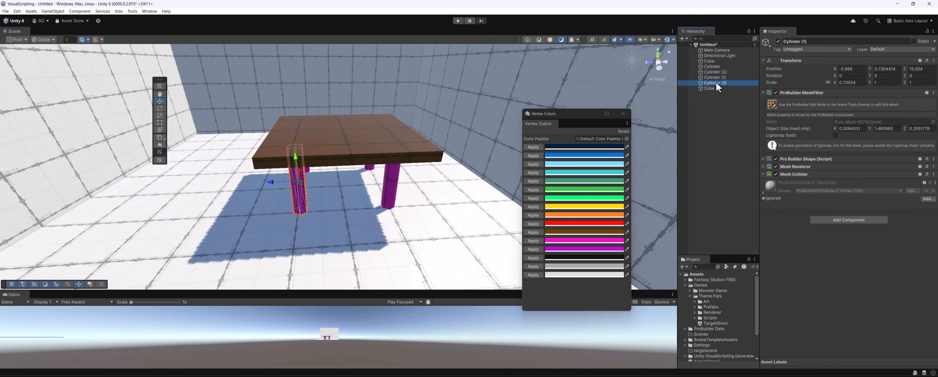
{"action": "left_click", "coordinate": [714, 86]}
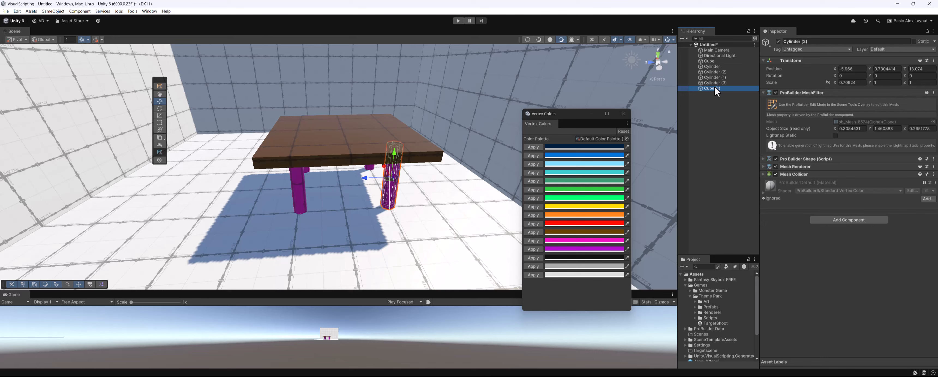
{"action": "left_click", "coordinate": [712, 66], "text": "shift"}
{"action": "left_click_drag", "start_coordinate": [379, 175], "coordinate": [329, 183], "text": "alt"}
{"action": "middle_click_drag", "start_coordinate": [346, 171], "coordinate": [301, 199]}
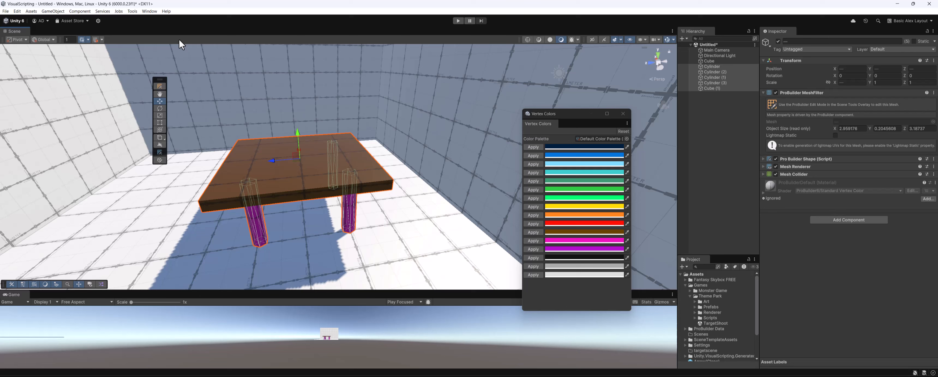
{"action": "left_click", "coordinate": [131, 11]}
{"action": "mouse_move", "coordinate": [138, 21]}
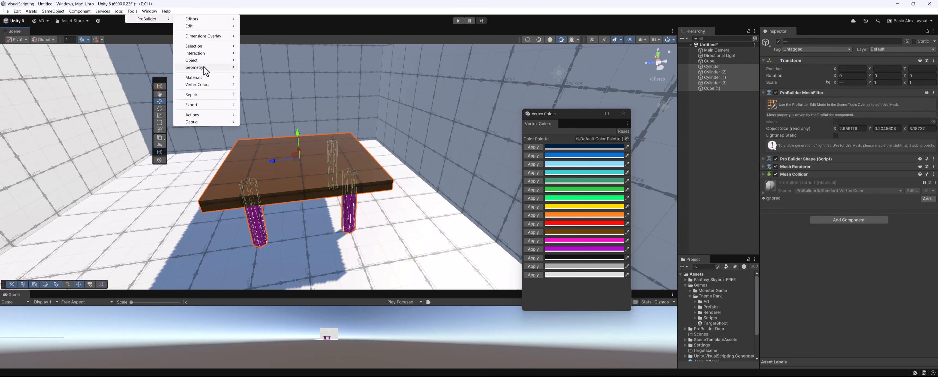
{"action": "mouse_move", "coordinate": [206, 71]}
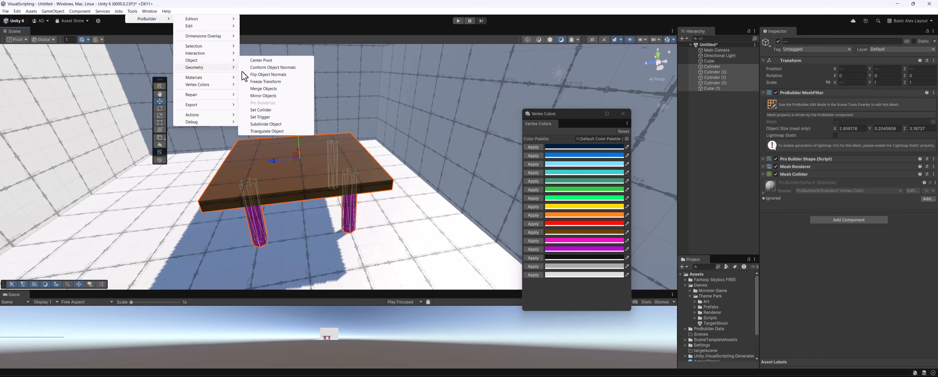
{"action": "left_click", "coordinate": [264, 89]}
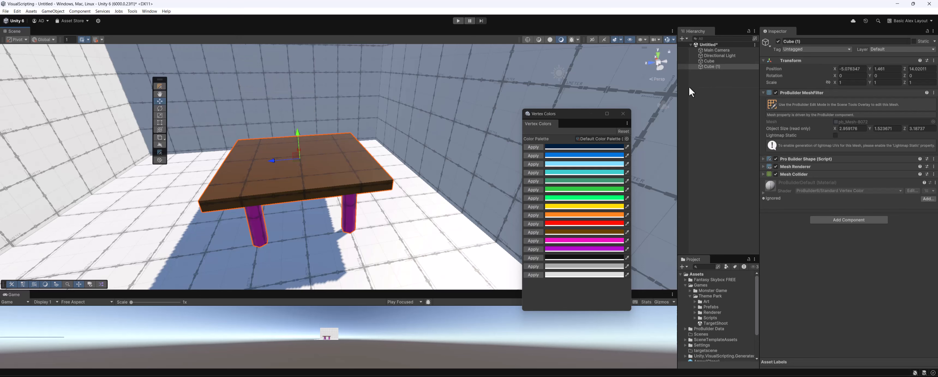
Rename the merged object as Table.
{"action": "left_click", "coordinate": [712, 67]}
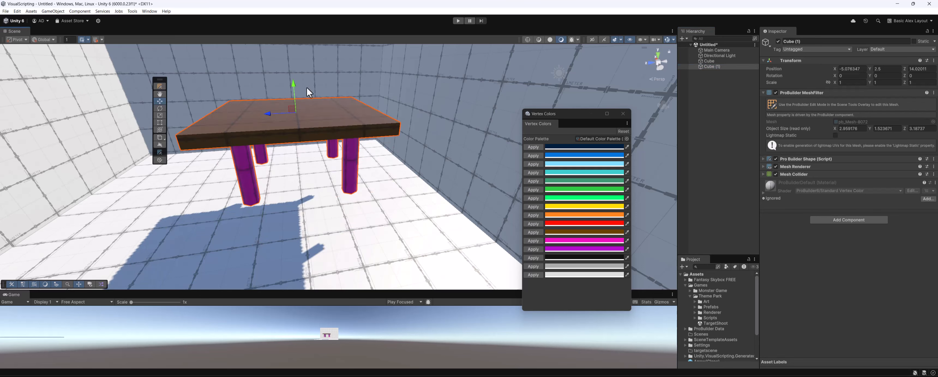
{"action": "left_click", "coordinate": [802, 42]}
{"action": "type", "text": "Table"}
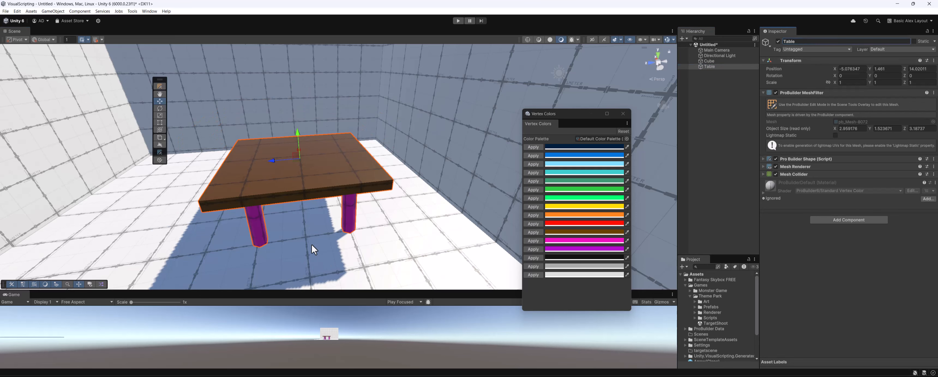
Create a thin cylinder about 0.95 high on the floor beside the table as the first chair leg.
{"action": "left_click_drag", "start_coordinate": [313, 249], "coordinate": [246, 152], "text": "alt"}
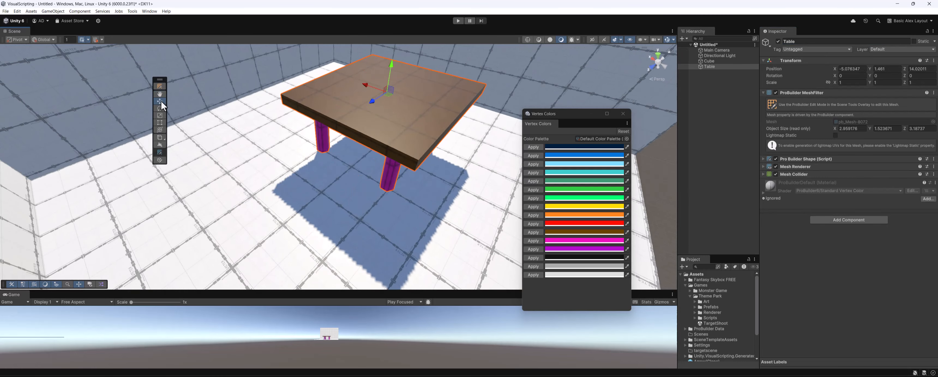
{"action": "left_click", "coordinate": [164, 138]}
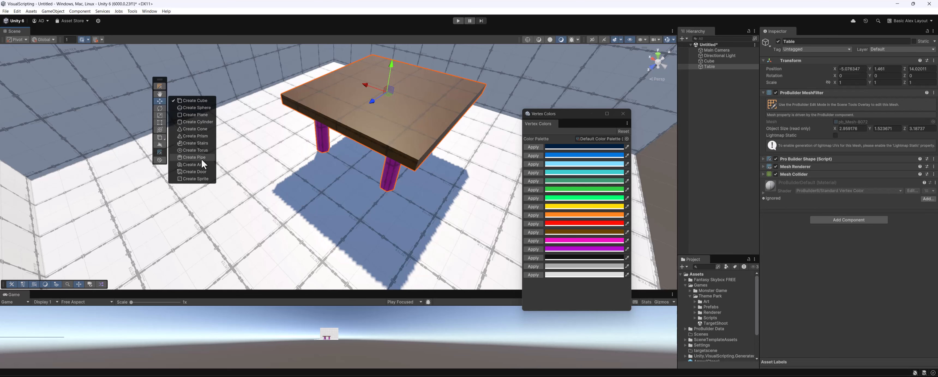
{"action": "left_click", "coordinate": [197, 128]}
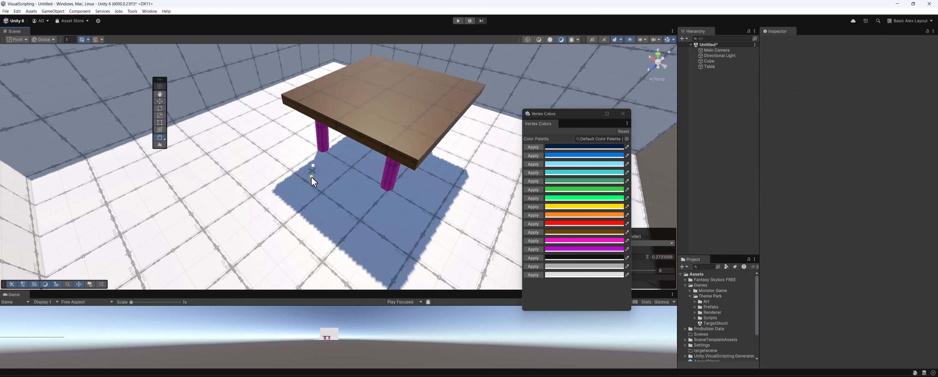
{"action": "left_click_drag", "start_coordinate": [311, 176], "coordinate": [313, 155]}
{"action": "left_click", "coordinate": [312, 144]}
{"action": "left_click_drag", "start_coordinate": [307, 189], "coordinate": [318, 166], "text": "alt"}
{"action": "key", "text": "Escape"}
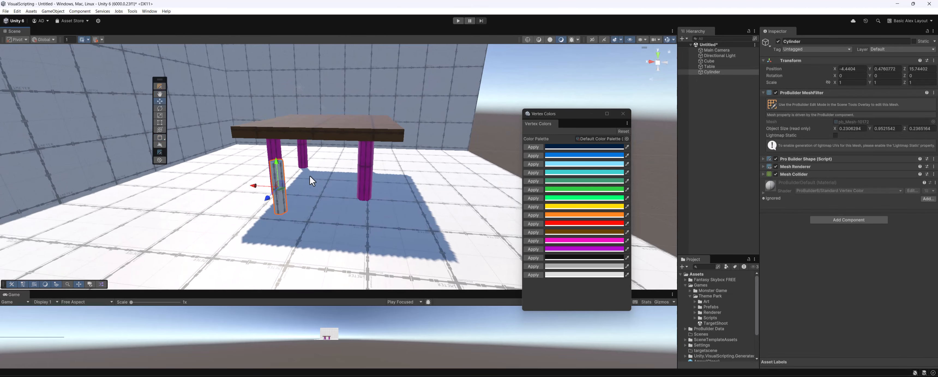
Duplicate the cylinder along X, and duplicate the pair along Z to about 16.49, forming four chair legs.
{"action": "key", "text": "ctrl+d"}
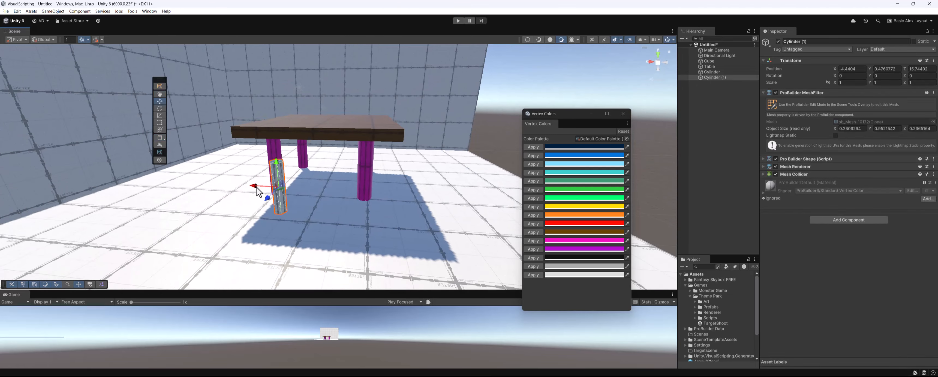
{"action": "left_click_drag", "start_coordinate": [255, 186], "coordinate": [311, 200]}
{"action": "left_click", "coordinate": [279, 179], "text": "shift"}
{"action": "left_click_drag", "start_coordinate": [279, 179], "coordinate": [366, 174], "text": "alt"}
{"action": "key", "text": "ctrl+d"}
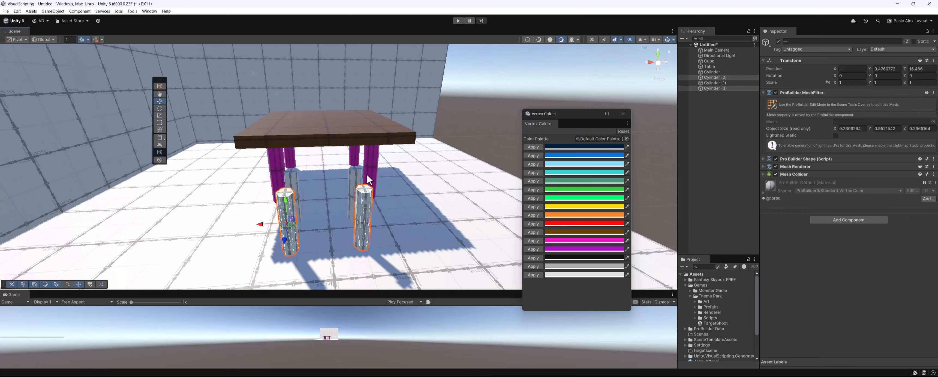
Apply the blue vertex color to all four chair legs together.
{"action": "left_click", "coordinate": [292, 174], "text": "shift"}
{"action": "left_click", "coordinate": [356, 171], "text": "shift"}
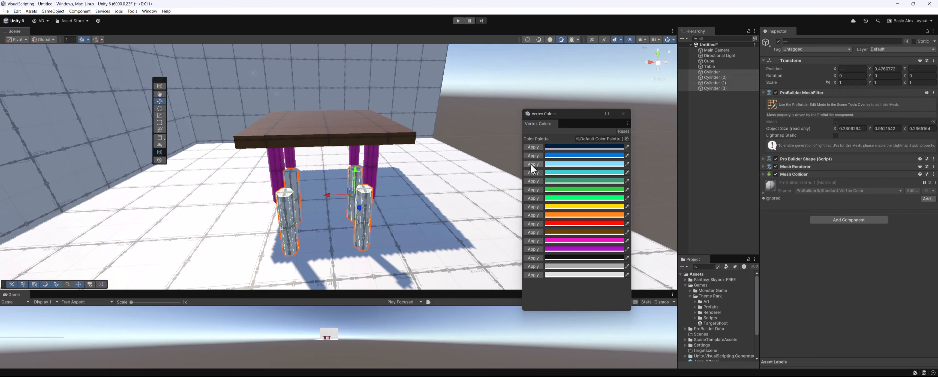
{"action": "left_click", "coordinate": [533, 155]}
Create a cube slab about 1.59 by 0.29 by 1.25 on the floor beside the blue legs as the chair seat.
{"action": "left_click_drag", "start_coordinate": [375, 177], "coordinate": [233, 219], "text": "alt"}
{"action": "middle_click_drag", "start_coordinate": [255, 215], "coordinate": [328, 197]}
{"action": "left_click_drag", "start_coordinate": [291, 186], "coordinate": [245, 179], "text": "alt"}
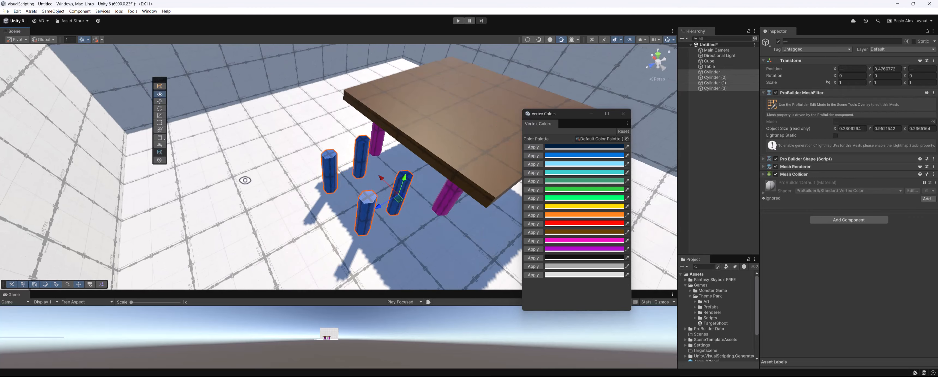
{"action": "middle_click_drag", "start_coordinate": [311, 183], "coordinate": [305, 182]}
{"action": "left_click_drag", "start_coordinate": [305, 181], "coordinate": [315, 125], "text": "alt"}
{"action": "left_click", "coordinate": [165, 137]}
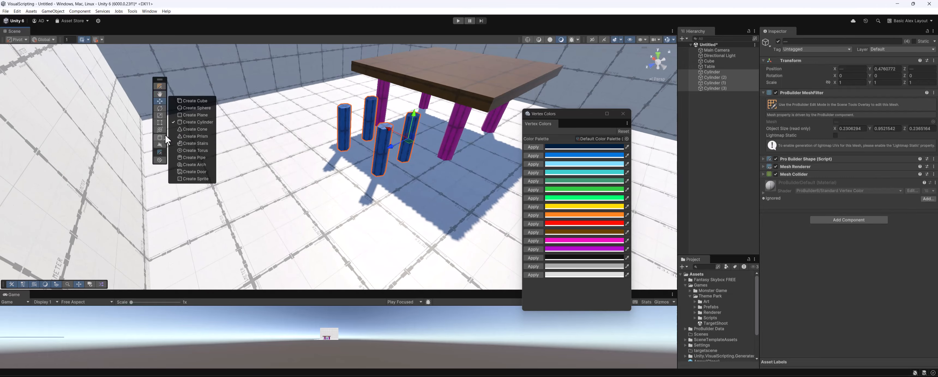
{"action": "left_click", "coordinate": [193, 100]}
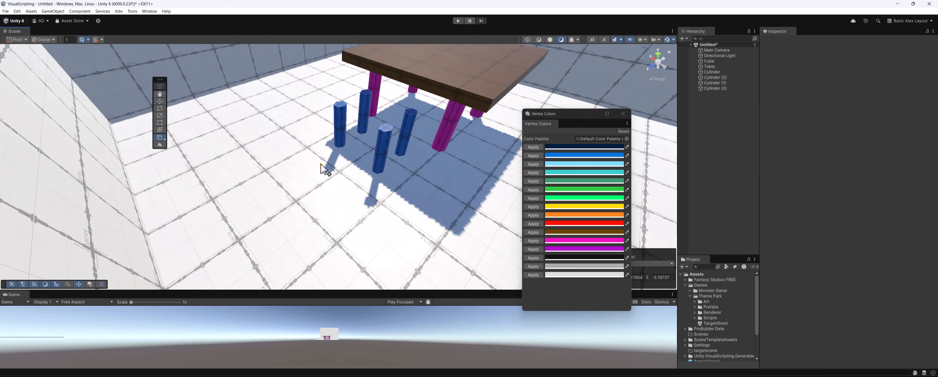
{"action": "left_click_drag", "start_coordinate": [319, 139], "coordinate": [325, 218]}
{"action": "left_click", "coordinate": [329, 206]}
Move the seat slab onto the four blue legs, at about X -4.95, Y 0.88, Z 16.11.
{"action": "key", "text": "w"}
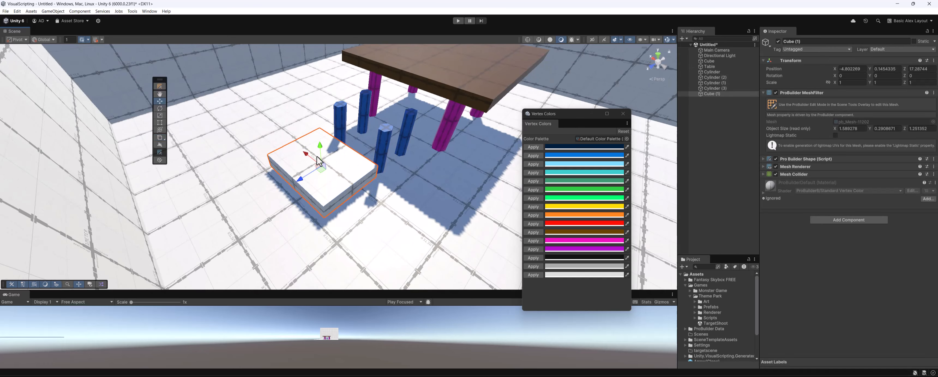
{"action": "left_click_drag", "start_coordinate": [295, 182], "coordinate": [354, 164]}
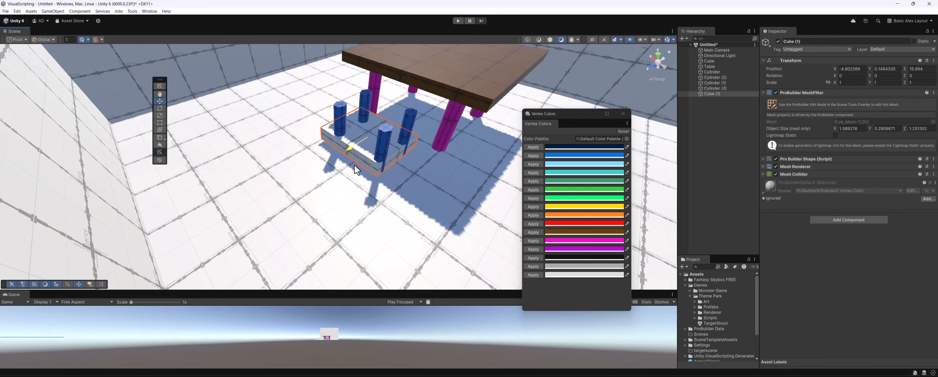
{"action": "left_click_drag", "start_coordinate": [365, 115], "coordinate": [364, 96]}
{"action": "left_click", "coordinate": [370, 124]}
{"action": "left_click_drag", "start_coordinate": [371, 120], "coordinate": [367, 79]}
{"action": "left_click_drag", "start_coordinate": [347, 135], "coordinate": [512, 172], "text": "alt"}
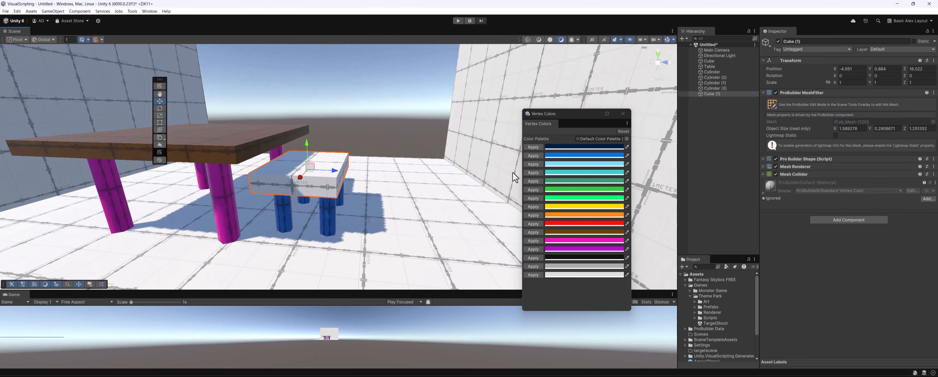
{"action": "left_click_drag", "start_coordinate": [314, 175], "coordinate": [337, 161], "text": "alt"}
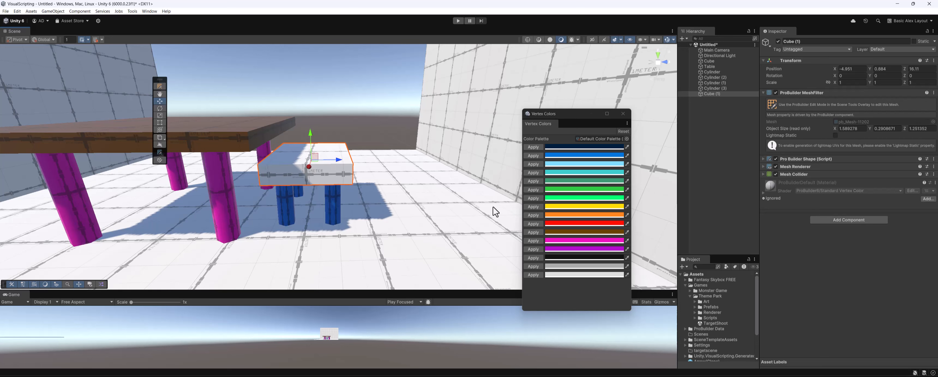
Apply the red vertex color to the seat, and duplicate it with the copy raised to about Y 1.90.
{"action": "left_click", "coordinate": [532, 224]}
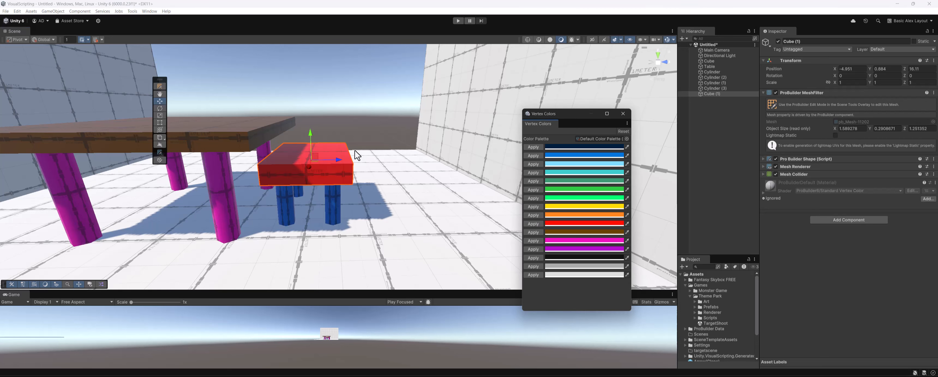
{"action": "left_click_drag", "start_coordinate": [312, 137], "coordinate": [310, 83]}
{"action": "key", "text": "ctrl+d"}
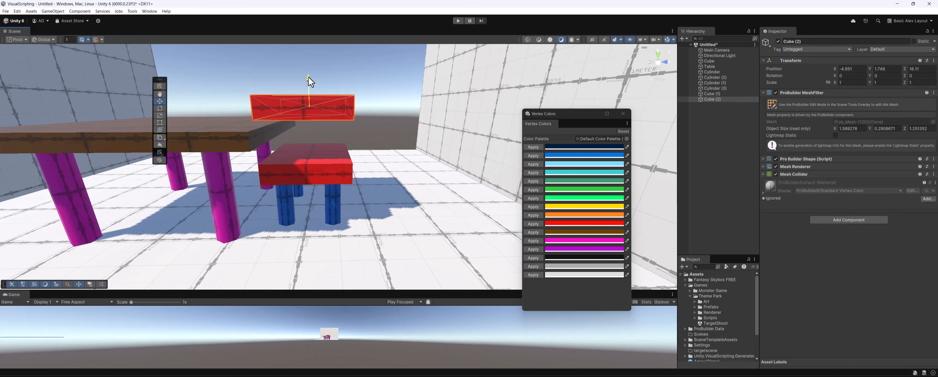
Edit the raised red slab's faces and push one long side face inward, thinning the slab to about 0.17 deep.
{"action": "left_click_drag", "start_coordinate": [318, 110], "coordinate": [123, 84], "text": "alt"}
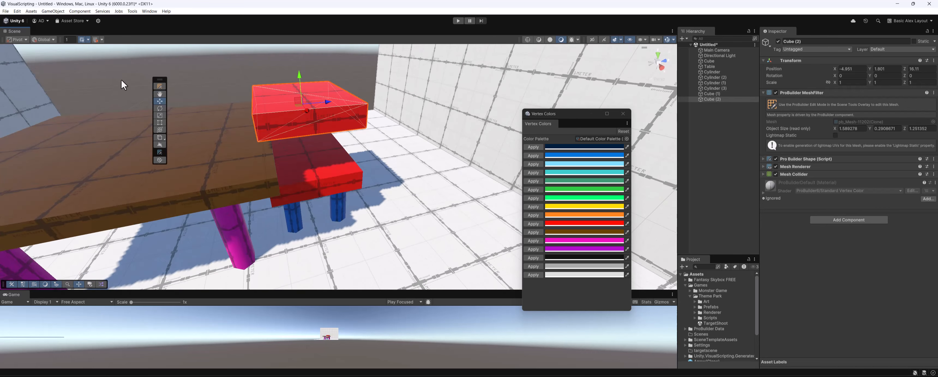
{"action": "left_click", "coordinate": [159, 86]}
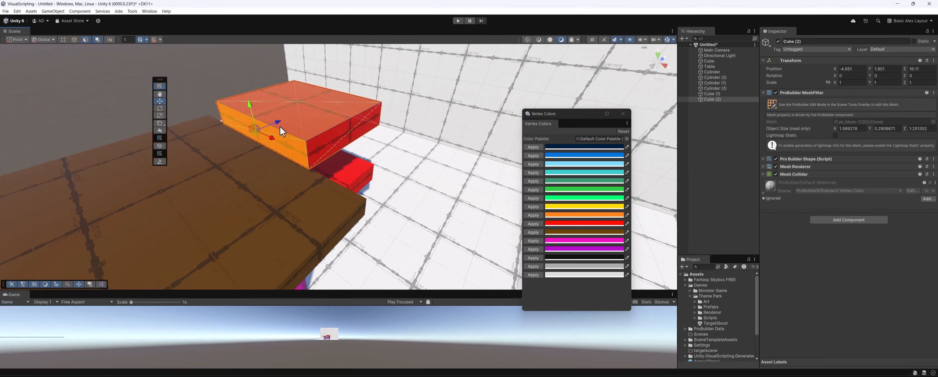
{"action": "left_click", "coordinate": [278, 124]}
{"action": "left_click_drag", "start_coordinate": [308, 113], "coordinate": [342, 103]}
{"action": "left_click_drag", "start_coordinate": [388, 128], "coordinate": [247, 57], "text": "alt"}
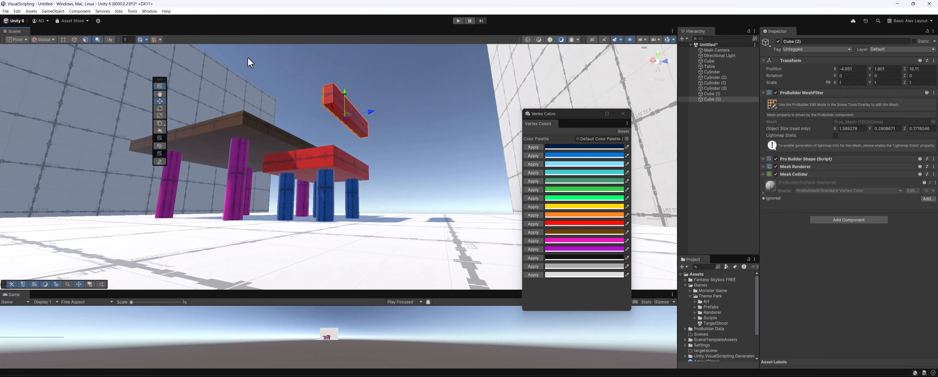
Extend the backrest slab's bottom face down to the seat, about 0.92 tall overall, and scale that face slightly narrower.
{"action": "left_click", "coordinate": [337, 114]}
{"action": "left_click_drag", "start_coordinate": [350, 99], "coordinate": [356, 127]}
{"action": "left_click_drag", "start_coordinate": [356, 127], "coordinate": [331, 153], "text": "alt"}
{"action": "key", "text": "r"}
{"action": "key", "text": "w"}
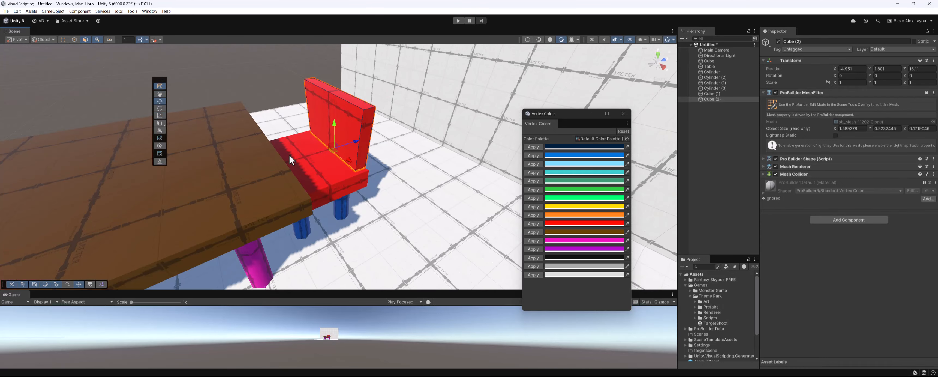
{"action": "left_click", "coordinate": [160, 87]}
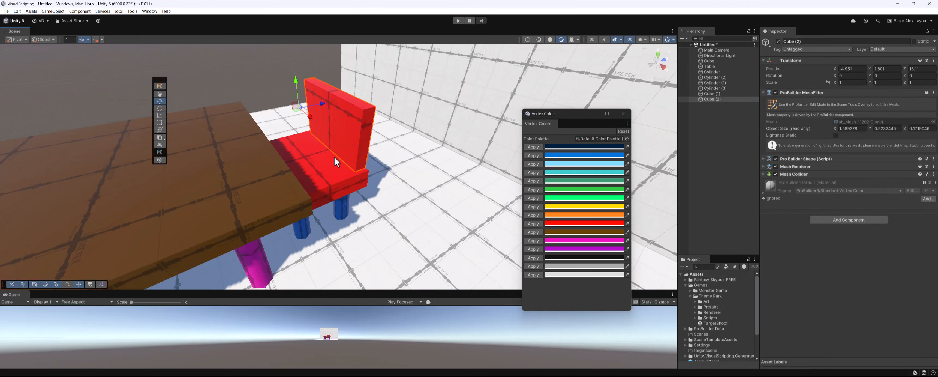
Merge the backrest, seat and all four blue legs into a single ProBuilder object.
{"action": "left_click", "coordinate": [346, 179], "text": "shift"}
{"action": "left_click_drag", "start_coordinate": [346, 178], "coordinate": [319, 176], "text": "alt"}
{"action": "left_click", "coordinate": [319, 192], "text": "shift"}
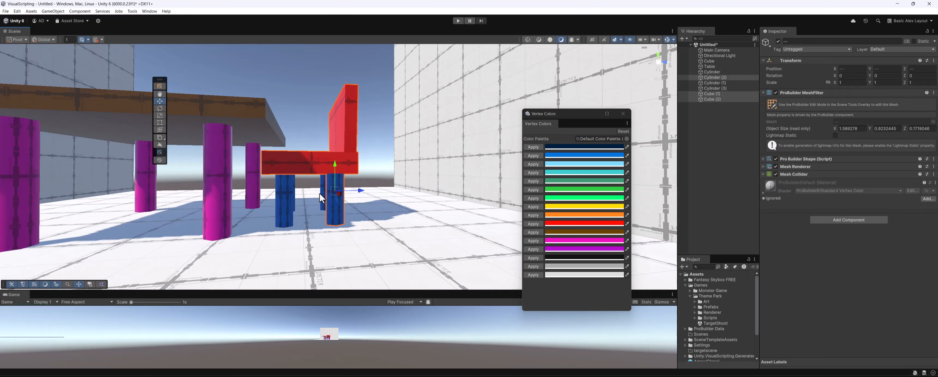
{"action": "left_click", "coordinate": [288, 203], "text": "shift"}
{"action": "left_click_drag", "start_coordinate": [288, 204], "coordinate": [350, 190], "text": "alt"}
{"action": "left_click", "coordinate": [353, 190], "text": "shift"}
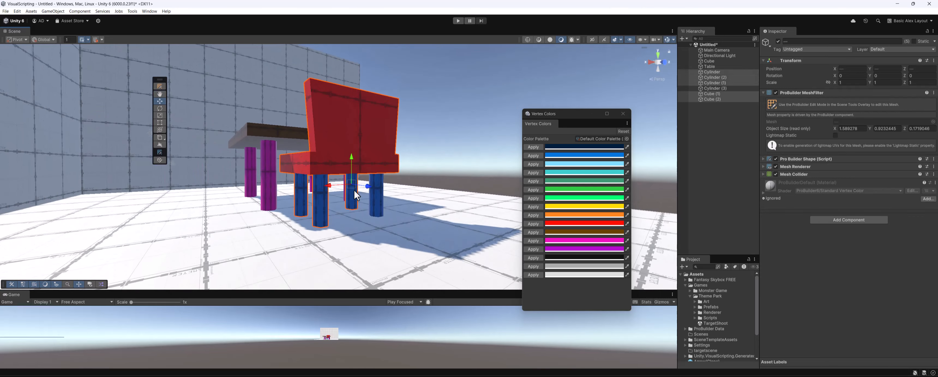
{"action": "left_click", "coordinate": [375, 204], "text": "shift"}
{"action": "left_click", "coordinate": [132, 11]}
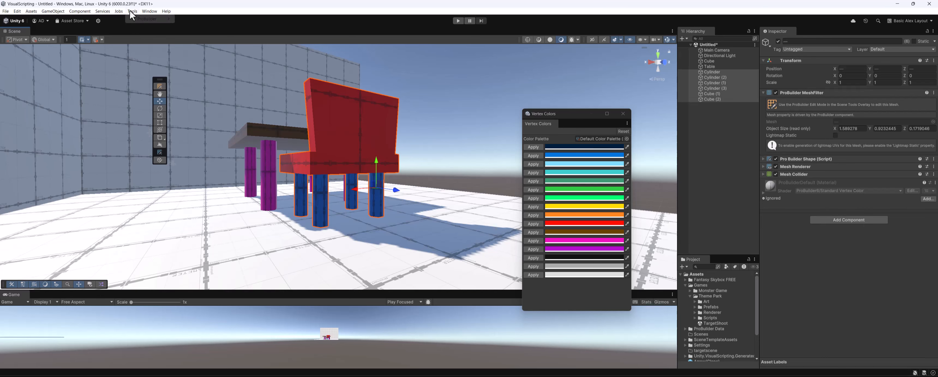
{"action": "mouse_move", "coordinate": [148, 23]}
{"action": "mouse_move", "coordinate": [220, 61]}
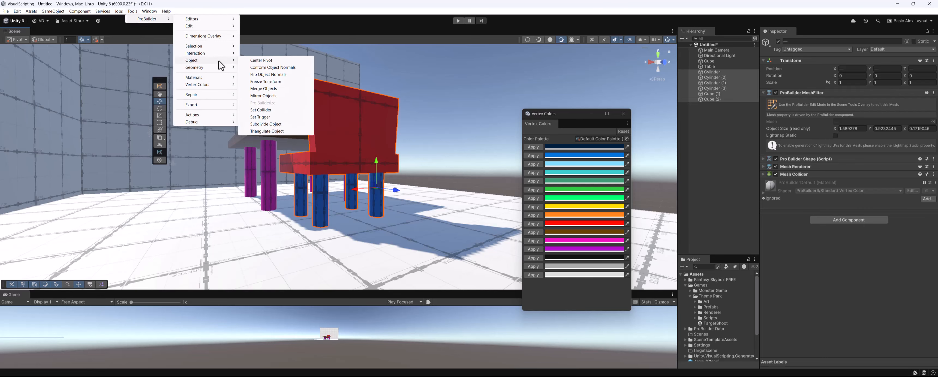
{"action": "left_click", "coordinate": [281, 88]}
Move the merged chair away from the table, to about Z 17.28.
{"action": "left_click_drag", "start_coordinate": [302, 111], "coordinate": [433, 168], "text": "alt"}
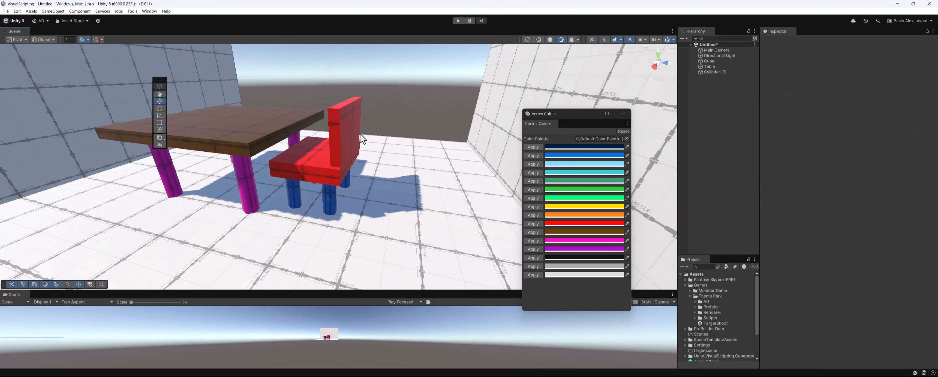
{"action": "left_click", "coordinate": [377, 170]}
{"action": "key", "text": "ctrl+z"}
{"action": "left_click_drag", "start_coordinate": [372, 170], "coordinate": [422, 177]}
{"action": "left_click_drag", "start_coordinate": [422, 177], "coordinate": [311, 165], "text": "alt"}
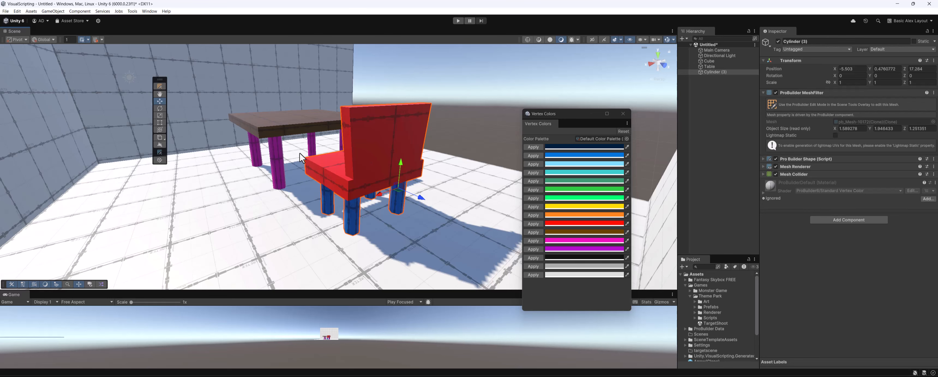
Close the Vertex Colors window and rename the merged chair object Chair (0).
{"action": "left_click", "coordinate": [623, 113]}
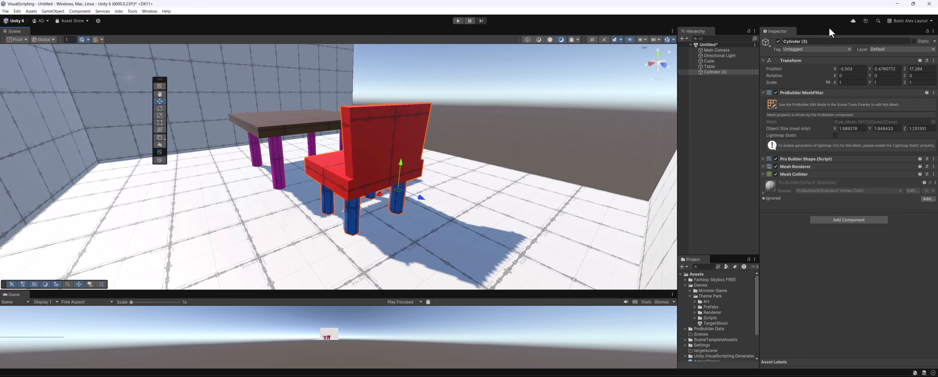
{"action": "left_click", "coordinate": [820, 41]}
{"action": "type", "text": "C"}
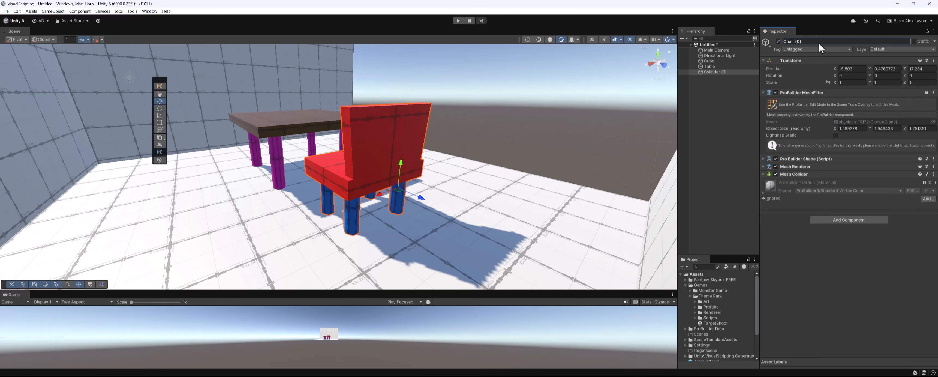
{"action": "type", "text": "hair (0)"}
{"action": "key", "text": "Return"}
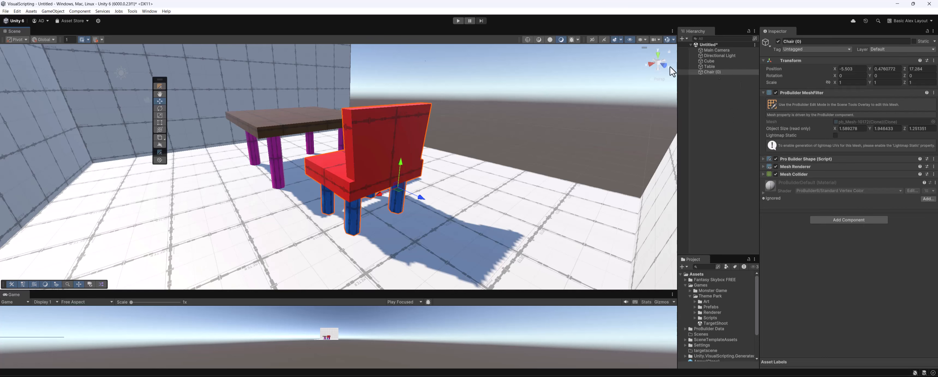
Center the chair's pivot and slide the chair in toward the table, to about Z 15.97.
{"action": "left_click_drag", "start_coordinate": [256, 165], "coordinate": [309, 162], "text": "alt"}
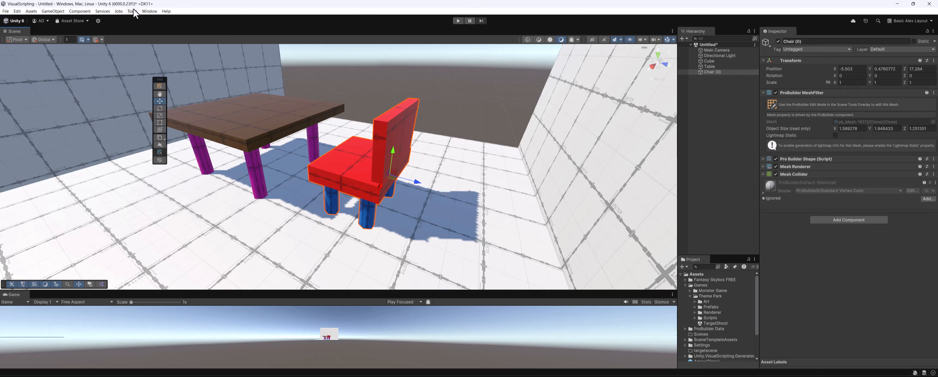
{"action": "mouse_move", "coordinate": [143, 18]}
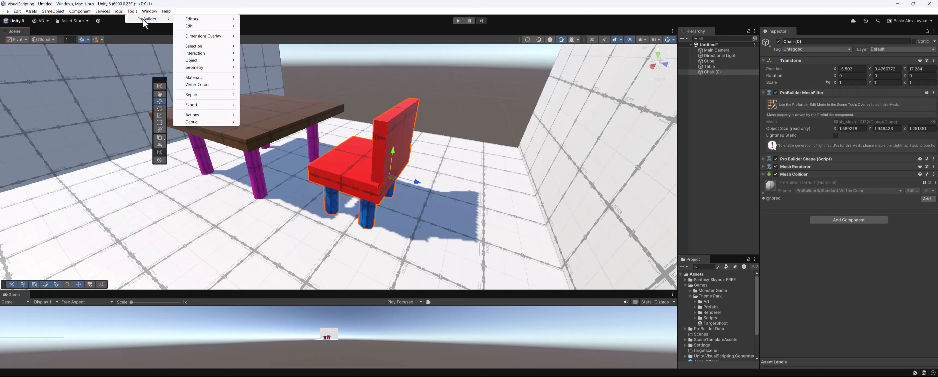
{"action": "mouse_move", "coordinate": [220, 61]}
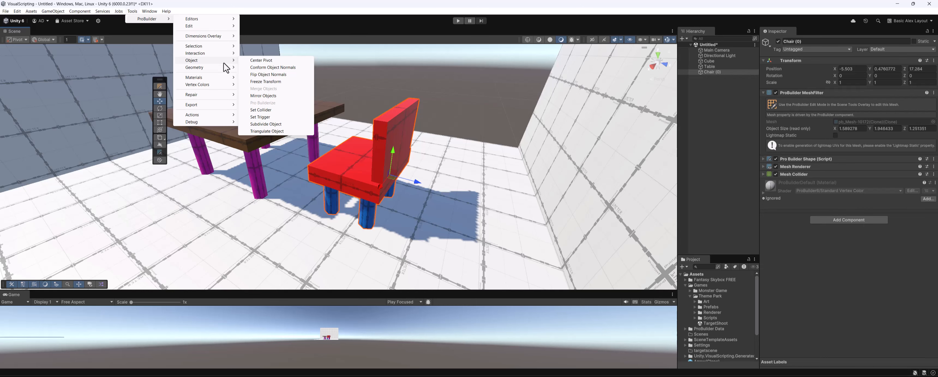
{"action": "left_click", "coordinate": [260, 60]}
{"action": "left_click_drag", "start_coordinate": [392, 180], "coordinate": [344, 174], "text": "alt"}
Place a duplicate of the chair at one long side of the table, rotated 90 degrees about Y to face it.
{"action": "key", "text": "ctrl+d"}
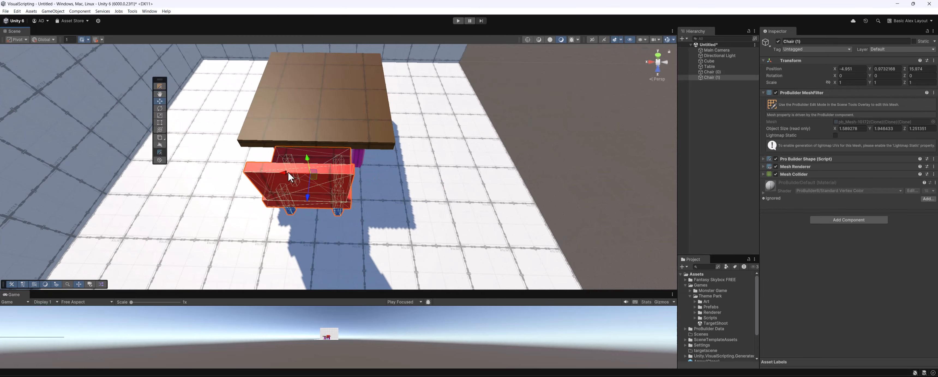
{"action": "left_click_drag", "start_coordinate": [288, 171], "coordinate": [479, 170]}
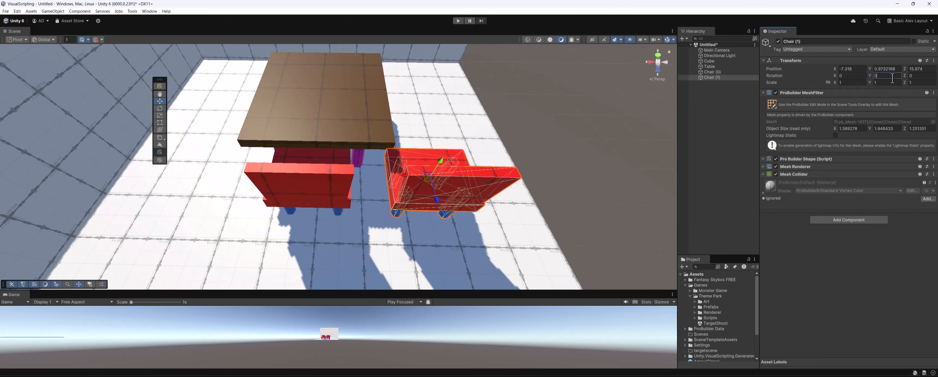
{"action": "type", "text": "90"}
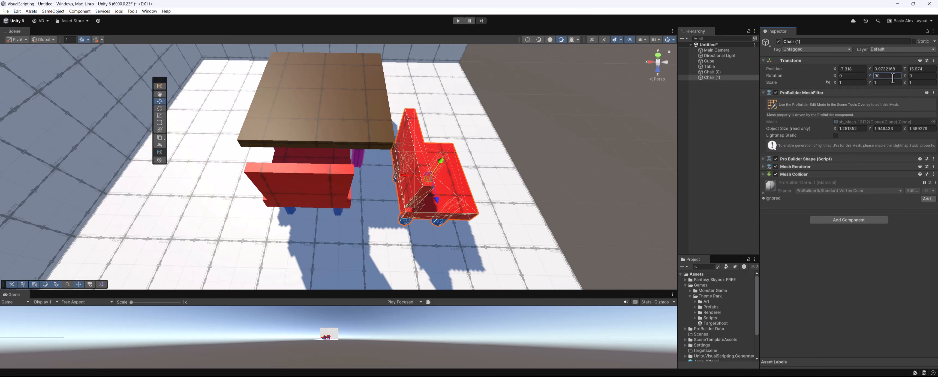
{"action": "left_click_drag", "start_coordinate": [403, 176], "coordinate": [372, 199]}
{"action": "middle_click_drag", "start_coordinate": [328, 237], "coordinate": [351, 164]}
{"action": "left_click_drag", "start_coordinate": [351, 164], "coordinate": [265, 184], "text": "alt"}
{"action": "left_click_drag", "start_coordinate": [295, 161], "coordinate": [247, 165], "text": "alt"}
Duplicate the side chair to the opposite long side, at about X -6.52, Z 13.84, and set its Y rotation to -90.
{"action": "key", "text": "ctrl+d"}
{"action": "left_click_drag", "start_coordinate": [252, 138], "coordinate": [344, 107]}
{"action": "left_click", "coordinate": [882, 77]}
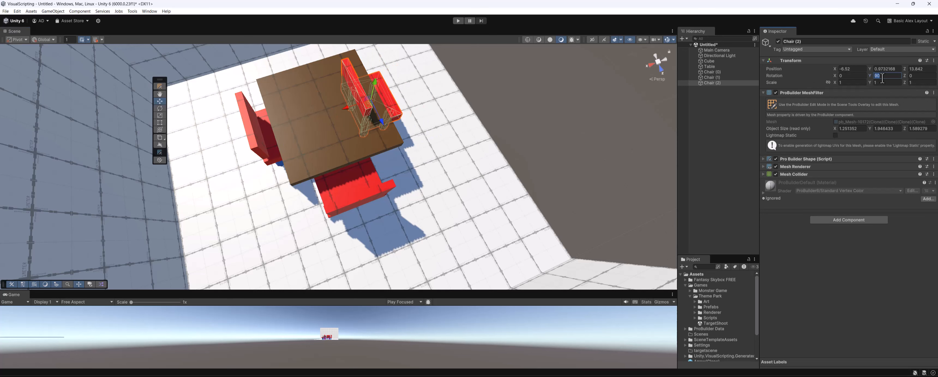
{"action": "type", "text": "-90"}
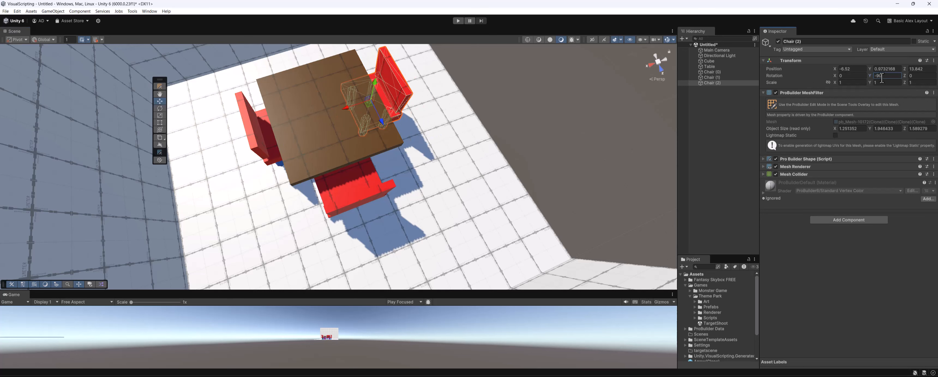
{"action": "left_click_drag", "start_coordinate": [276, 110], "coordinate": [359, 191], "text": "alt"}
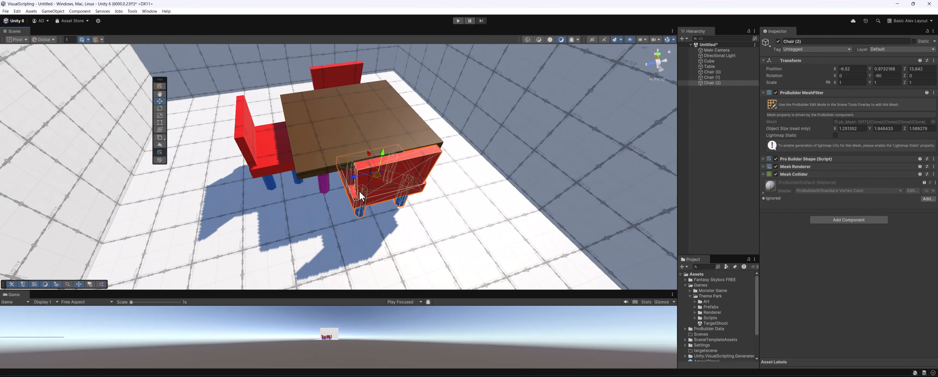
Duplicate the end chair to the table's opposite end, set its Y rotation to 180, and slide it in toward the table.
{"action": "left_click", "coordinate": [280, 150]}
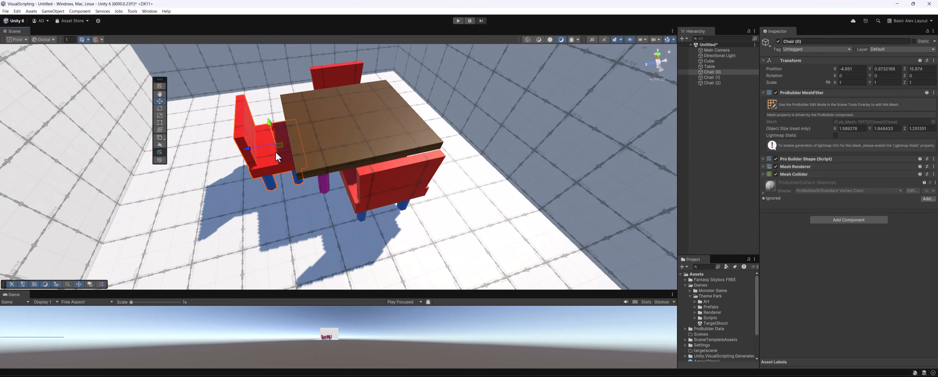
{"action": "key", "text": "ctrl+d"}
{"action": "left_click_drag", "start_coordinate": [258, 149], "coordinate": [427, 137]}
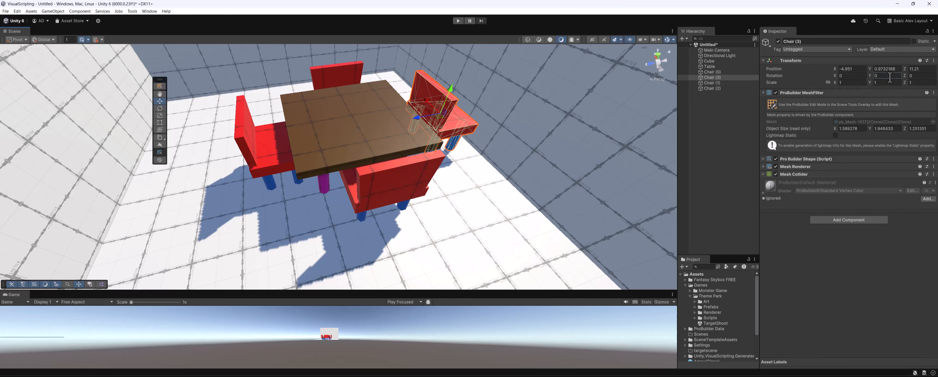
{"action": "type", "text": "180"}
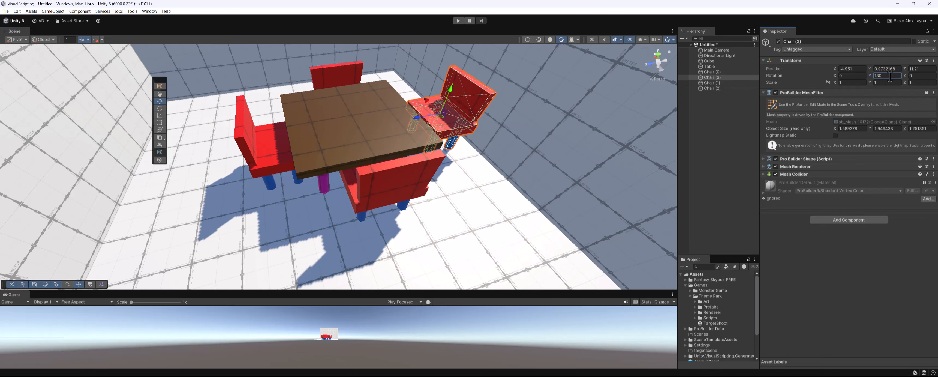
{"action": "left_click_drag", "start_coordinate": [304, 248], "coordinate": [348, 175], "text": "alt"}
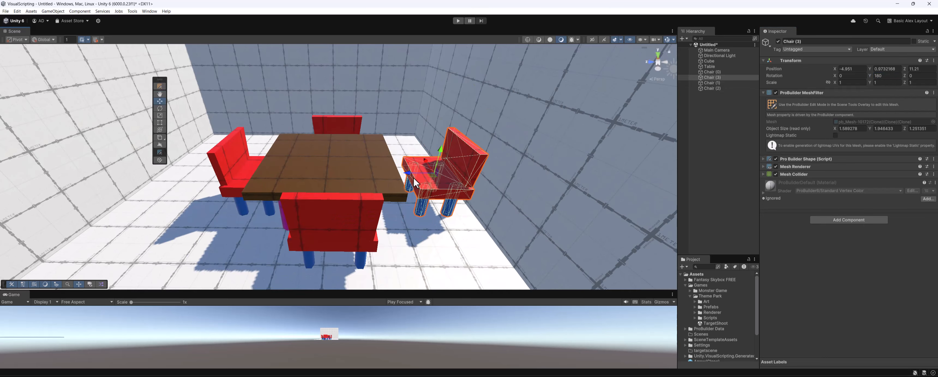
{"action": "left_click_drag", "start_coordinate": [413, 176], "coordinate": [398, 274]}
Select the table with all four chairs and move them together toward the room's back wall.
{"action": "scroll", "coordinate": [335, 197], "scroll_direction": "down", "scroll_amount": 5}
{"action": "left_click", "coordinate": [295, 208]}
{"action": "left_click", "coordinate": [353, 250]}
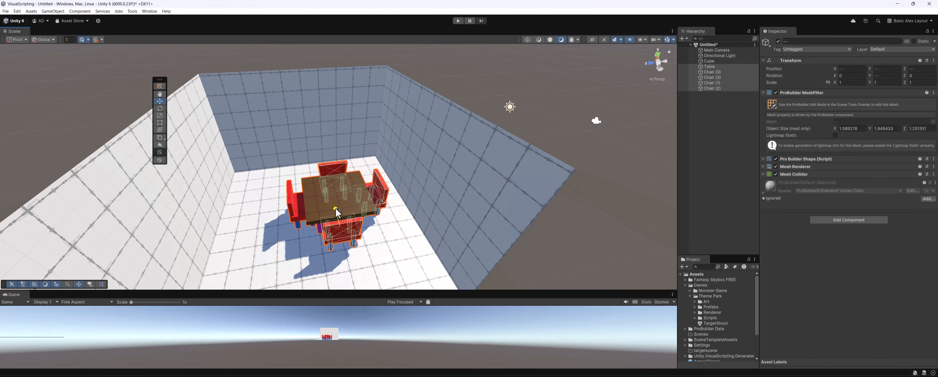
{"action": "left_click_drag", "start_coordinate": [335, 208], "coordinate": [329, 182]}
Create an empty GameObject in the scene and name it Table Set.
{"action": "left_click", "coordinate": [709, 100]}
{"action": "right_click", "coordinate": [710, 99]}
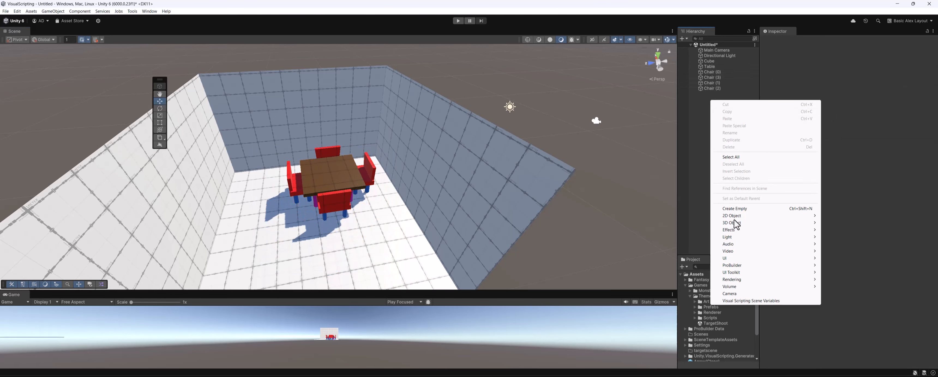
{"action": "left_click", "coordinate": [730, 208]}
{"action": "type", "text": "Ki"}
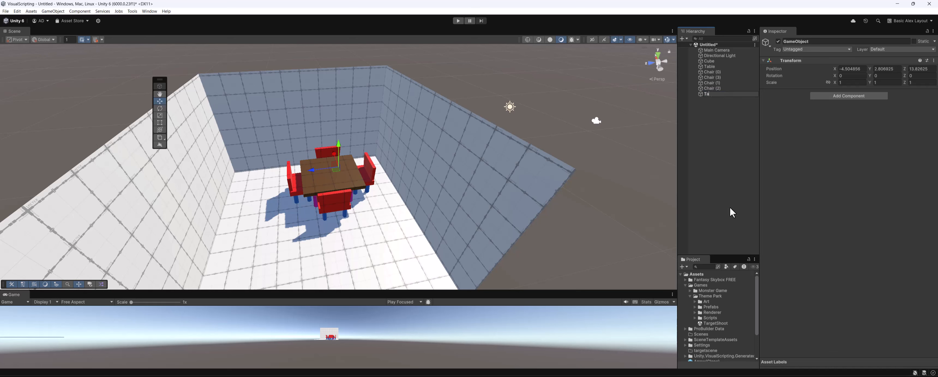
{"action": "type", "text": "Table Set"}
{"action": "key", "text": "Return"}
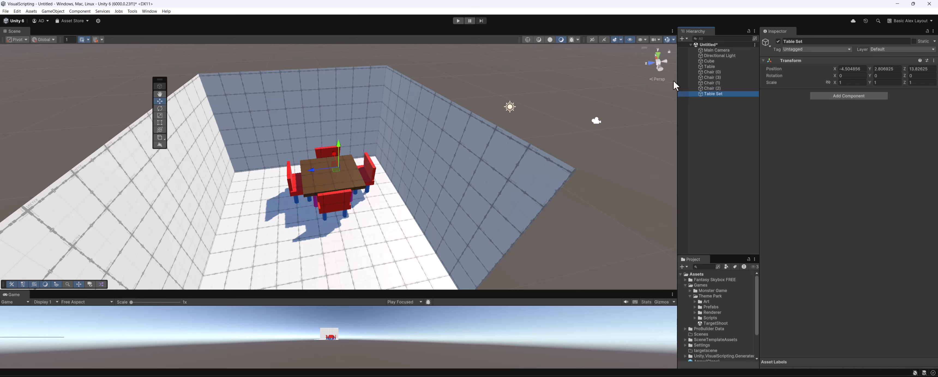
Parent the table and all four chairs under Table Set, then collapse and select that group.
{"action": "left_click", "coordinate": [711, 67]}
{"action": "left_click", "coordinate": [718, 88], "text": "shift"}
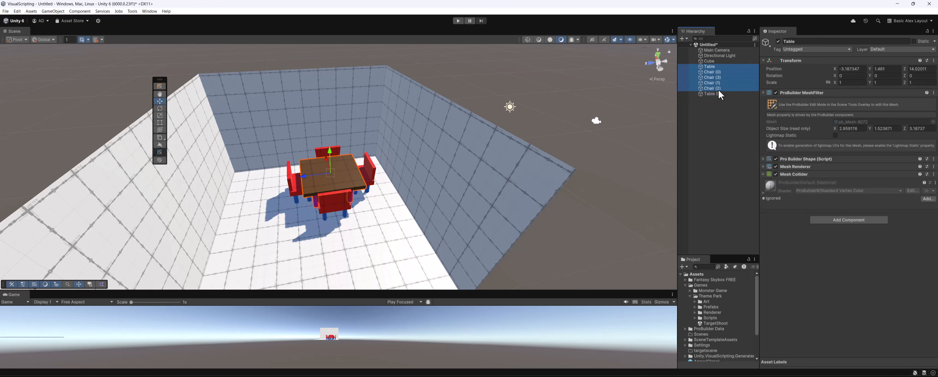
{"action": "left_click_drag", "start_coordinate": [718, 89], "coordinate": [718, 94]}
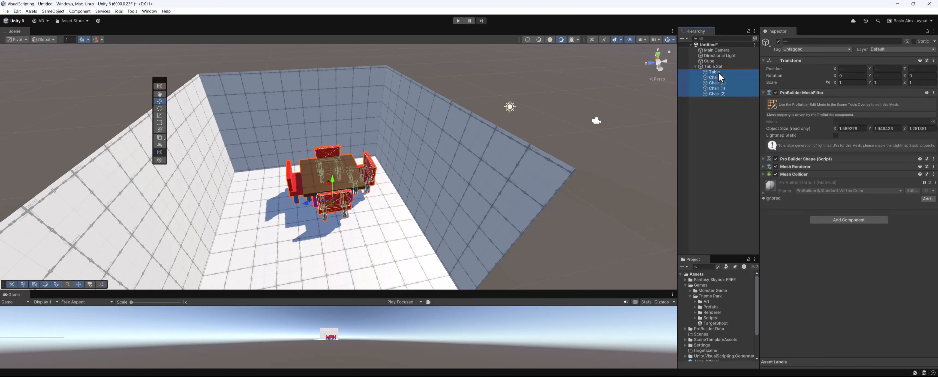
{"action": "left_click", "coordinate": [718, 72]}
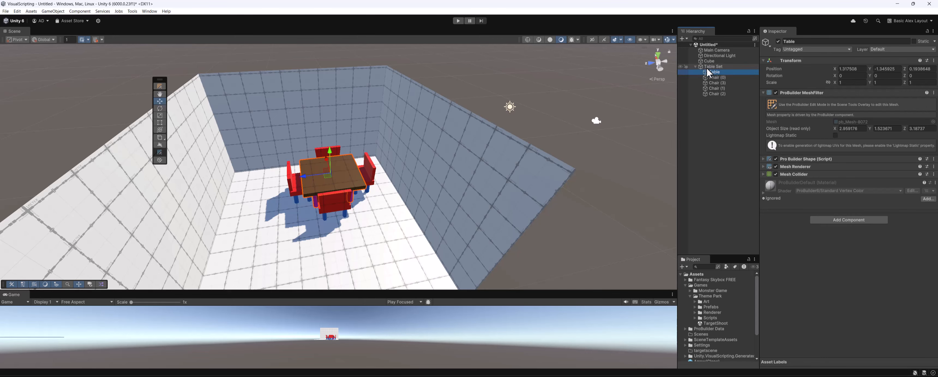
{"action": "left_click", "coordinate": [695, 67]}
{"action": "left_click", "coordinate": [704, 67]}
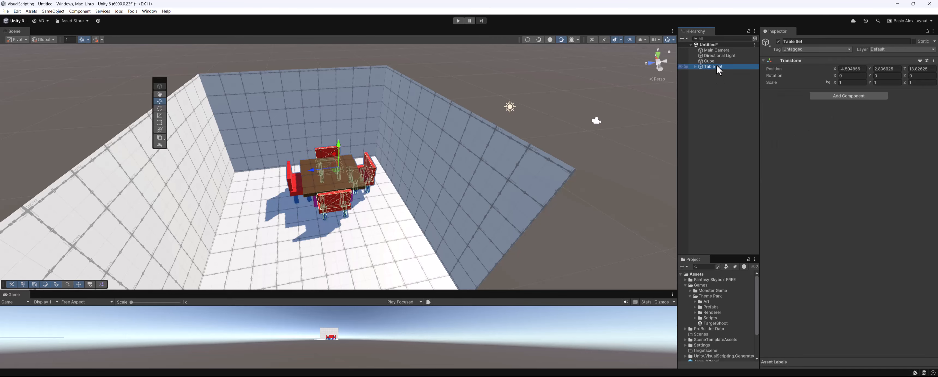
Set the Table Set group's position to 0, 0, 0 and frame it in the scene.
{"action": "key", "text": "f"}
{"action": "left_click_drag", "start_coordinate": [296, 155], "coordinate": [247, 120], "text": "alt"}
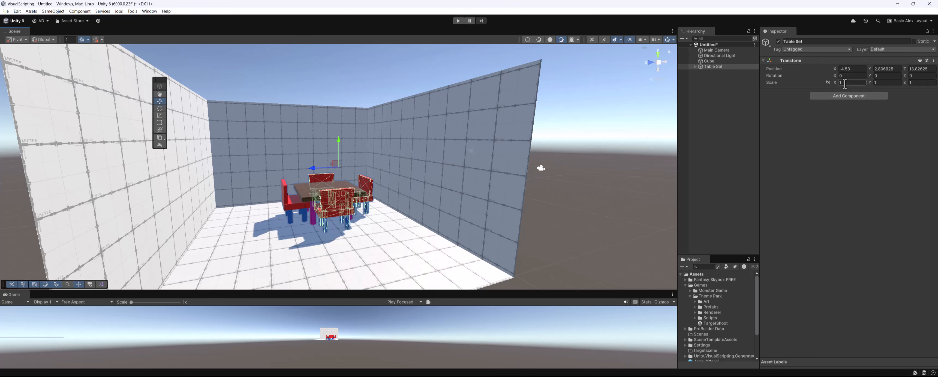
{"action": "left_click", "coordinate": [716, 74]}
{"action": "left_click", "coordinate": [714, 67]}
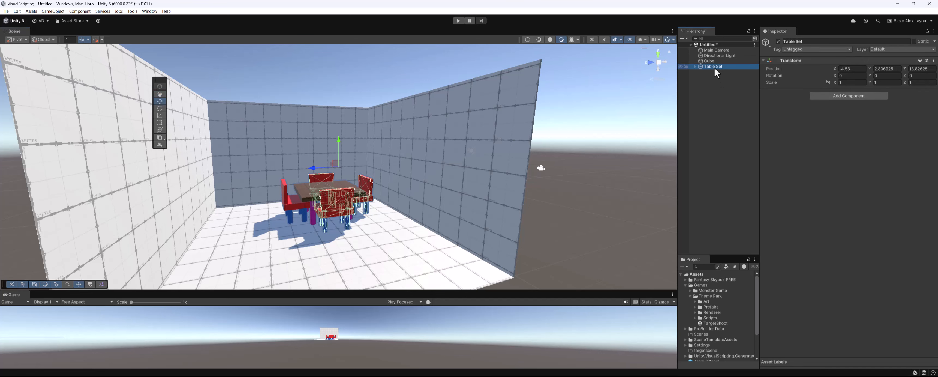
{"action": "left_click", "coordinate": [851, 71]}
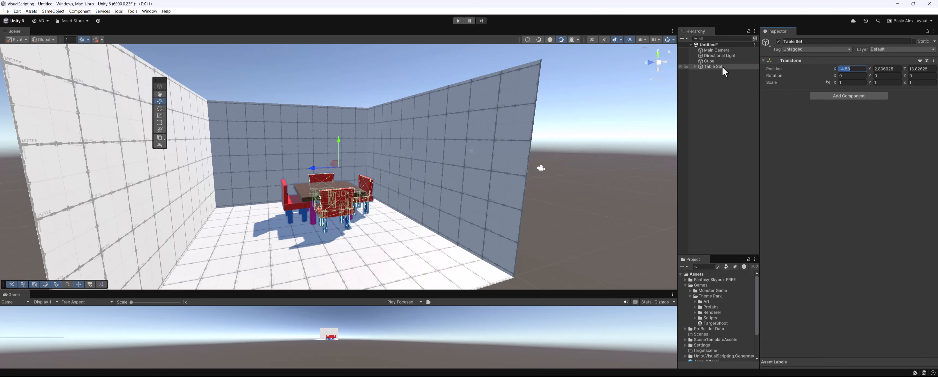
{"action": "type", "text": "0"}
{"action": "key", "text": "Tab"}
{"action": "type", "text": "0"}
{"action": "key", "text": "Tab"}
{"action": "type", "text": "0"}
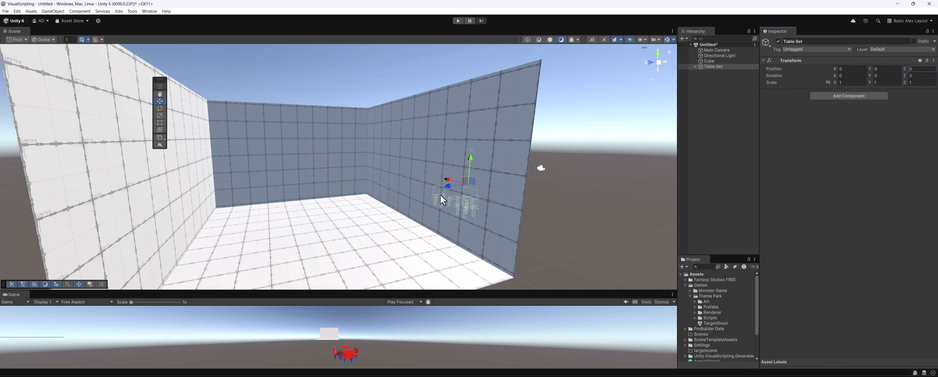
{"action": "double_click", "coordinate": [720, 67]}
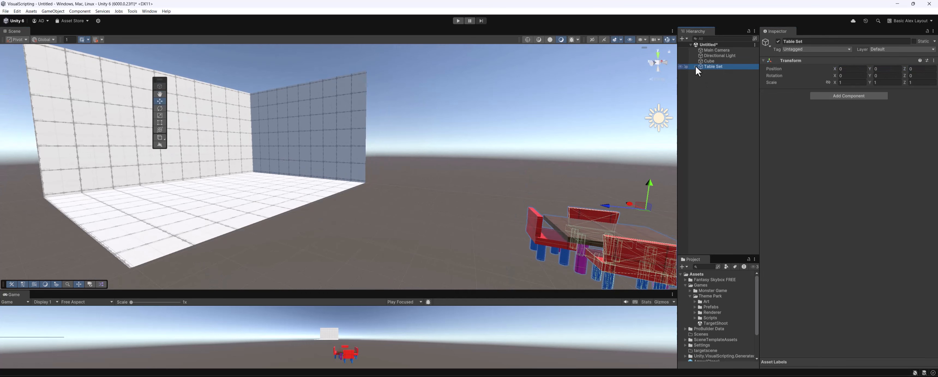
Select the table and all four chairs inside Table Set and reset their Transform components.
{"action": "left_click", "coordinate": [696, 67]}
{"action": "left_click", "coordinate": [715, 72]}
{"action": "left_click", "coordinate": [716, 94], "text": "shift"}
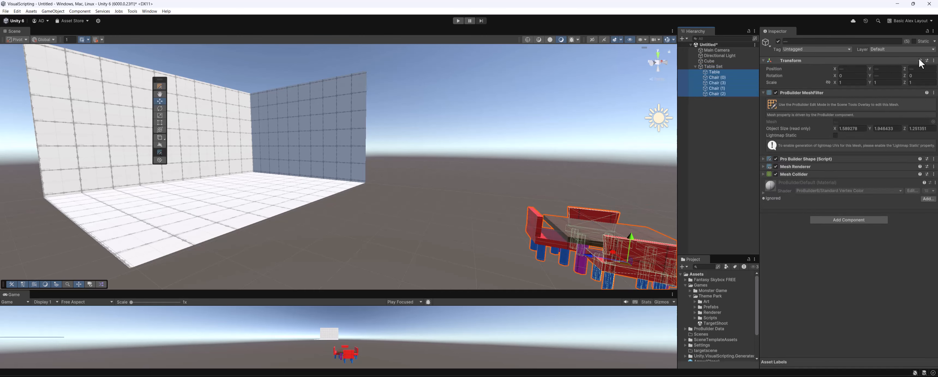
{"action": "left_click", "coordinate": [933, 60]}
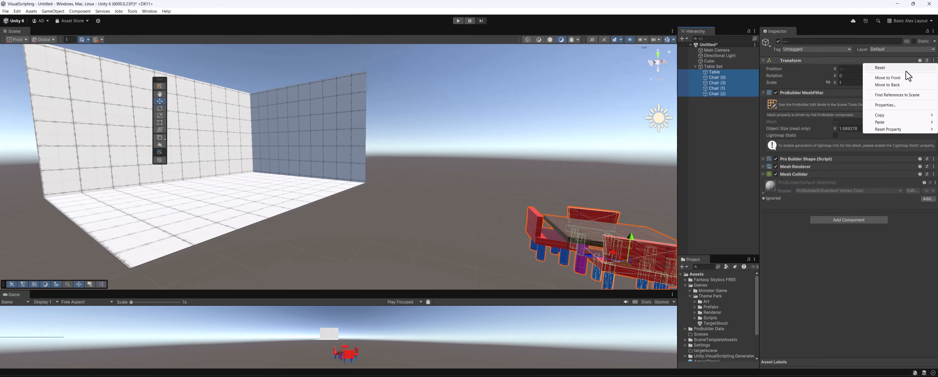
{"action": "left_click", "coordinate": [888, 68]}
{"action": "key", "text": "f"}
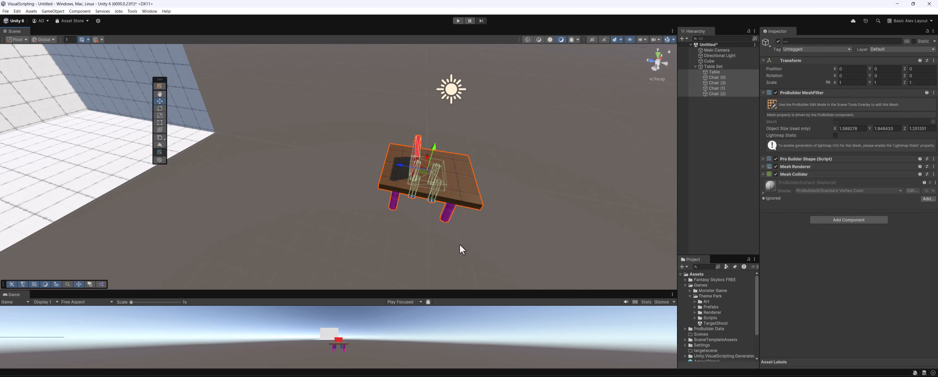
Raise Chair (3) to about Y 0.83 and slide it out along Z to about 1.54 at the table's side.
{"action": "left_click", "coordinate": [461, 184]}
{"action": "left_click_drag", "start_coordinate": [460, 185], "coordinate": [433, 118], "text": "alt"}
{"action": "left_click", "coordinate": [438, 177]}
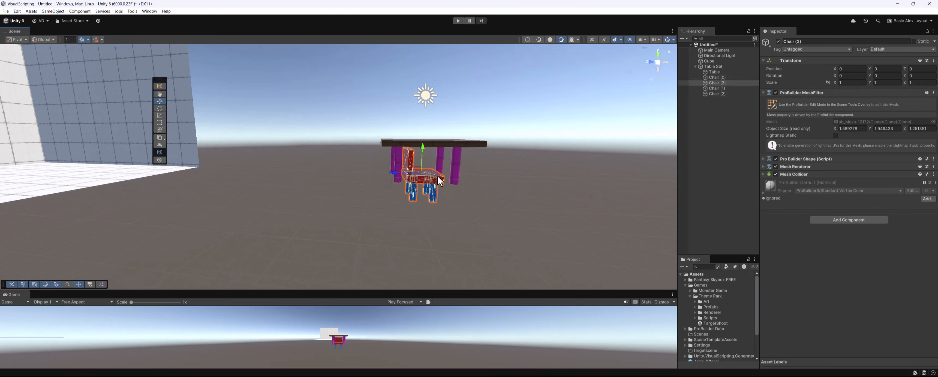
{"action": "left_click_drag", "start_coordinate": [421, 150], "coordinate": [430, 132]}
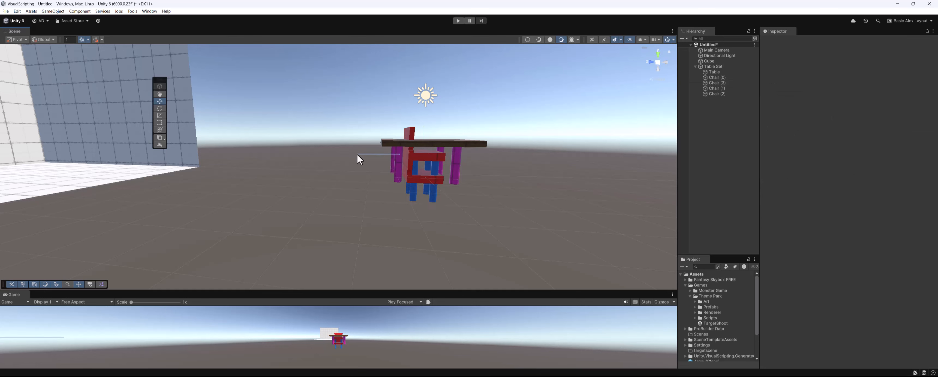
{"action": "left_click_drag", "start_coordinate": [395, 153], "coordinate": [354, 154]}
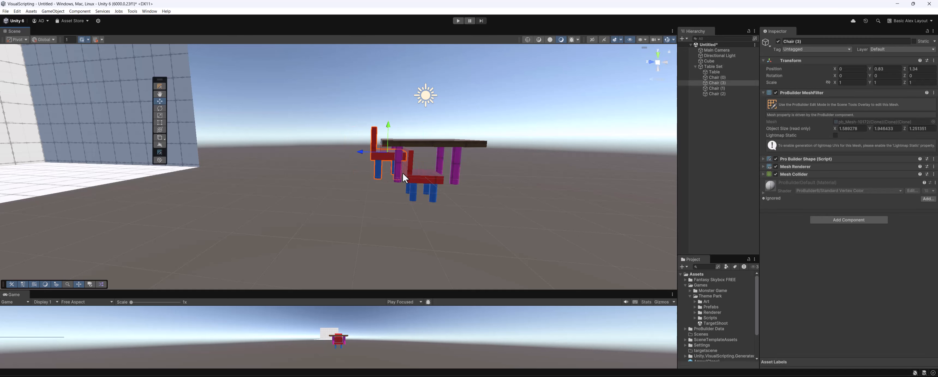
Raise Chair (2) to Y 1.08, set its Y rotation to -90, and slide it out to about X -1.35.
{"action": "left_click", "coordinate": [420, 165]}
{"action": "mouse_move", "coordinate": [423, 143]}
{"action": "left_mouse_down"}
{"action": "mouse_move", "coordinate": [442, 122]}
{"action": "mouse_move", "coordinate": [393, 229]}
{"action": "mouse_move", "coordinate": [409, 141]}
{"action": "left_mouse_up"}
{"action": "left_click", "coordinate": [885, 76]}
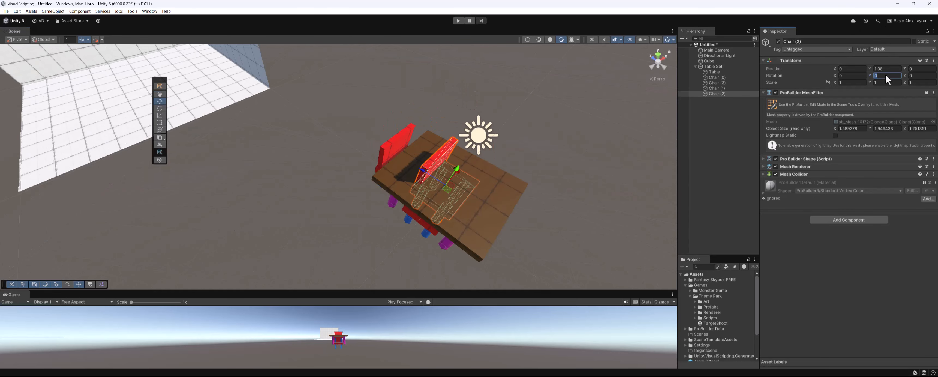
{"action": "type", "text": "-90"}
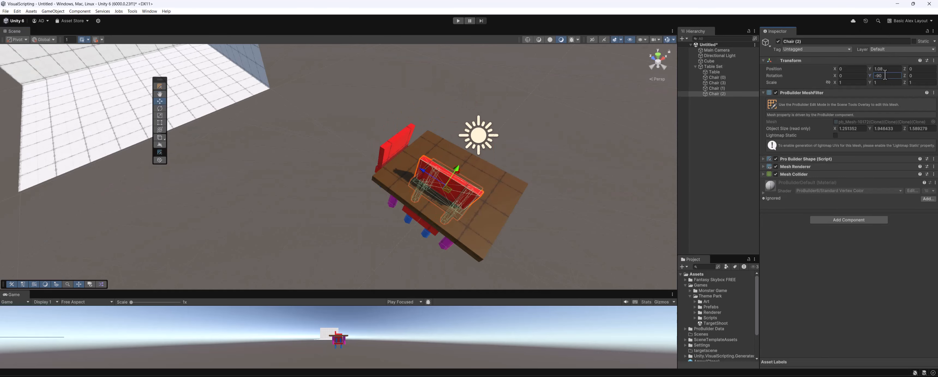
{"action": "left_click_drag", "start_coordinate": [431, 179], "coordinate": [439, 153], "text": "alt"}
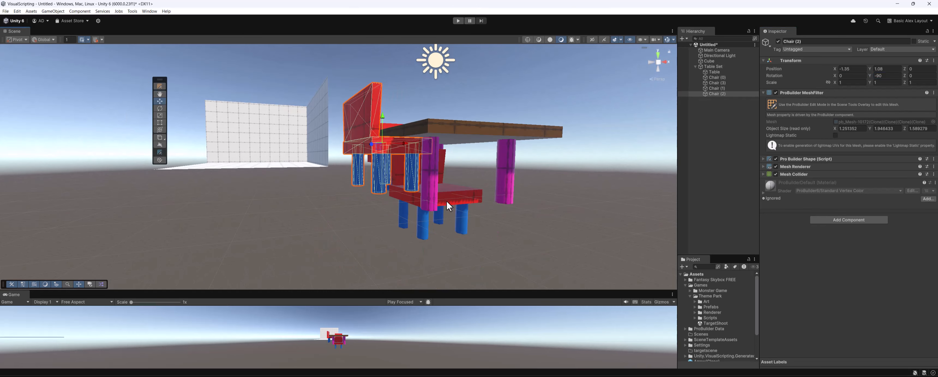
Place Chair (1) opposite Chair (3) at about Y 1.06, Z -1.381, with a Y rotation of 180.
{"action": "left_click", "coordinate": [446, 200]}
{"action": "left_click_drag", "start_coordinate": [447, 201], "coordinate": [475, 200], "text": "alt"}
{"action": "left_click_drag", "start_coordinate": [460, 196], "coordinate": [501, 170]}
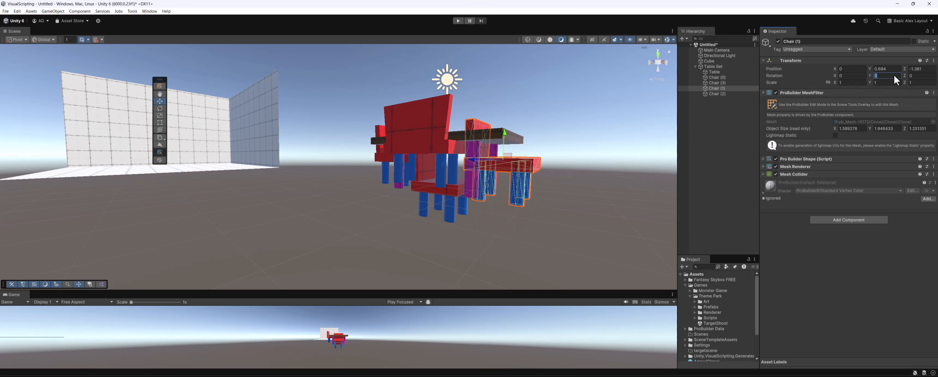
{"action": "type", "text": "180"}
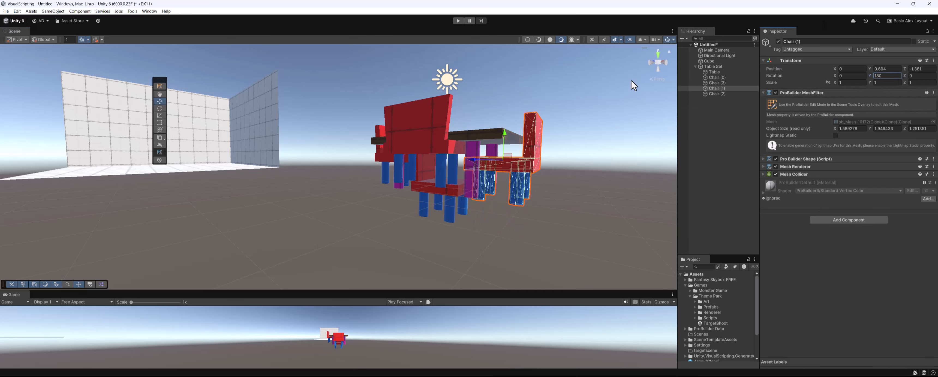
{"action": "left_click_drag", "start_coordinate": [528, 123], "coordinate": [445, 197], "text": "alt"}
{"action": "left_click_drag", "start_coordinate": [496, 215], "coordinate": [496, 204]}
{"action": "left_click_drag", "start_coordinate": [451, 255], "coordinate": [490, 125], "text": "alt"}
{"action": "key", "text": "ctrl+z"}
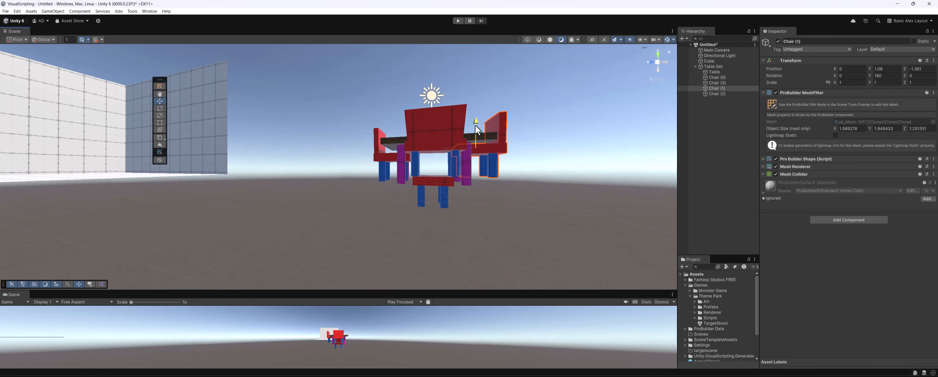
Place Chair (0) at the table's remaining side at about X 2.258, Y 0.837, with a Y rotation of 90.
{"action": "left_click", "coordinate": [433, 182]}
{"action": "left_click_drag", "start_coordinate": [507, 166], "coordinate": [526, 165], "text": "alt"}
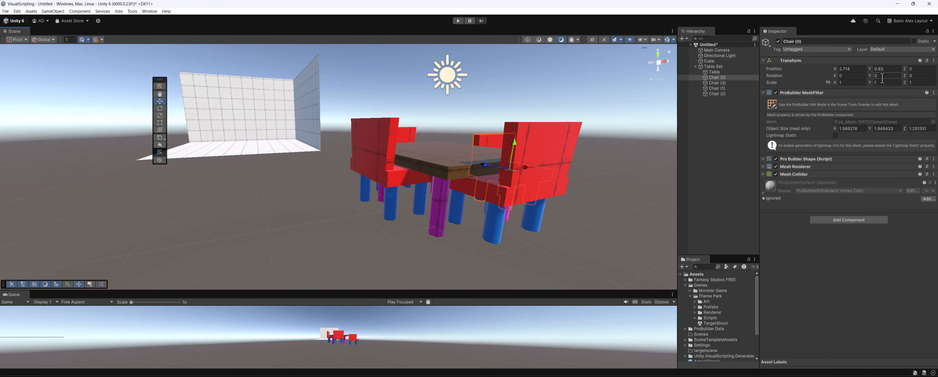
{"action": "left_click", "coordinate": [874, 76]}
{"action": "type", "text": "90"}
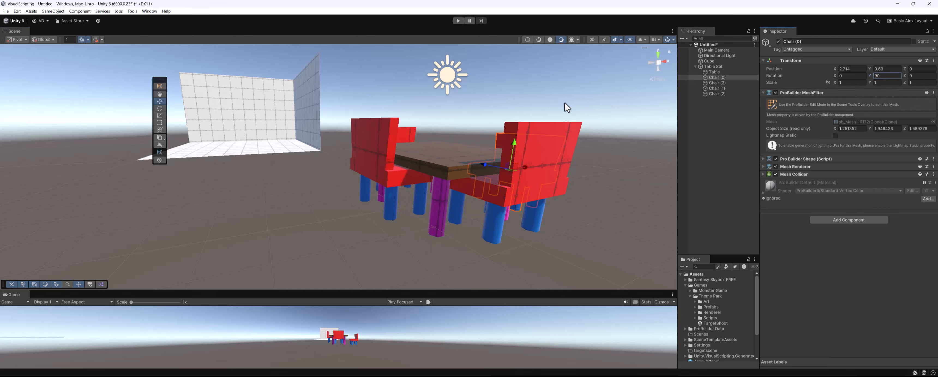
{"action": "left_click_drag", "start_coordinate": [564, 103], "coordinate": [528, 192], "text": "alt"}
{"action": "left_click", "coordinate": [531, 194]}
{"action": "left_click", "coordinate": [525, 205]}
{"action": "scroll", "coordinate": [527, 192], "scroll_direction": "down", "scroll_amount": 4}
{"action": "left_click_drag", "start_coordinate": [500, 213], "coordinate": [440, 175], "text": "alt"}
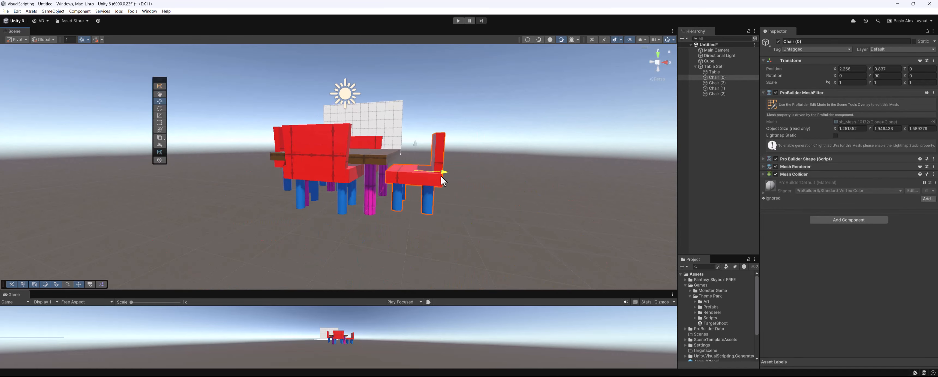
Move the whole Table Set group back into the room at about X -4.38, Z 14.72.
{"action": "left_click", "coordinate": [722, 66]}
{"action": "left_click_drag", "start_coordinate": [371, 143], "coordinate": [398, 253], "text": "alt"}
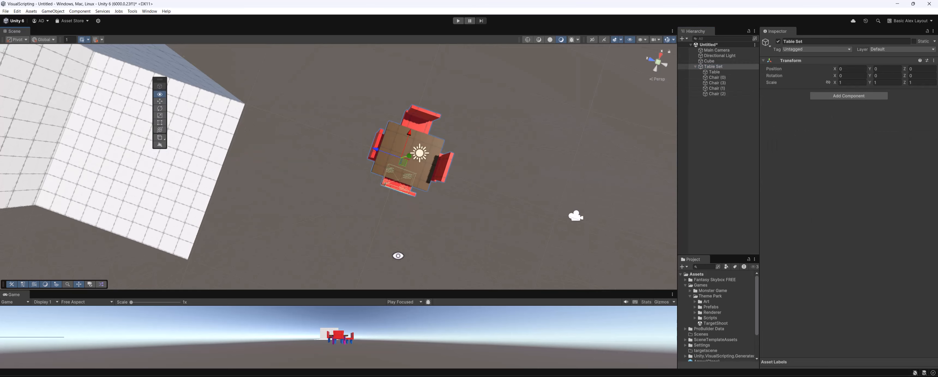
{"action": "middle_click_drag", "start_coordinate": [398, 254], "coordinate": [436, 263]}
{"action": "left_click_drag", "start_coordinate": [408, 155], "coordinate": [227, 96]}
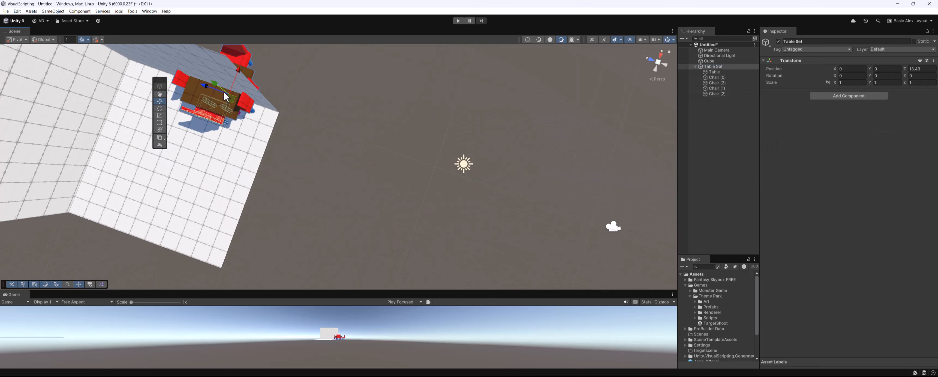
{"action": "left_click_drag", "start_coordinate": [237, 73], "coordinate": [314, 134]}
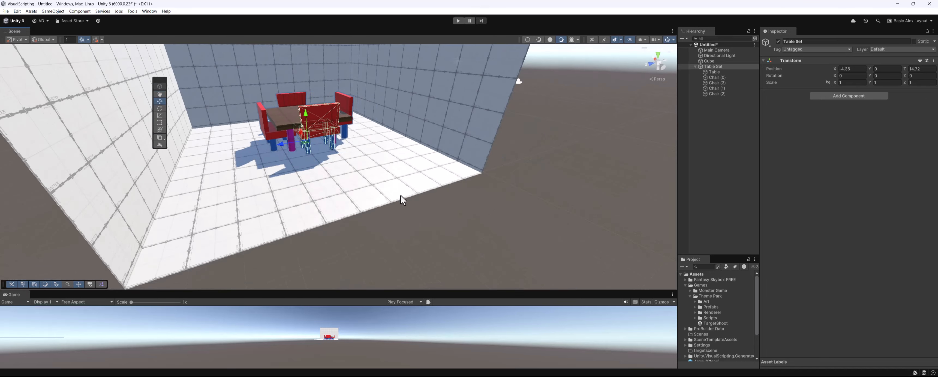
Examine the placement of the table and chairs inside the room from several angles and distances.
{"action": "left_click", "coordinate": [439, 215]}
{"action": "left_click_drag", "start_coordinate": [272, 104], "coordinate": [294, 102], "text": "alt"}
{"action": "scroll", "coordinate": [300, 144], "scroll_direction": "up", "scroll_amount": 3}
{"action": "scroll", "coordinate": [304, 147], "scroll_direction": "down", "scroll_amount": 6}
{"action": "scroll", "coordinate": [295, 106], "scroll_direction": "up", "scroll_amount": 4}
{"action": "mouse_move", "coordinate": [322, 199]}
{"action": "left_mouse_down", "text": "alt"}
{"action": "mouse_move", "coordinate": [359, 181]}
{"action": "mouse_move", "coordinate": [338, 197]}
{"action": "left_mouse_up", "text": "alt"}
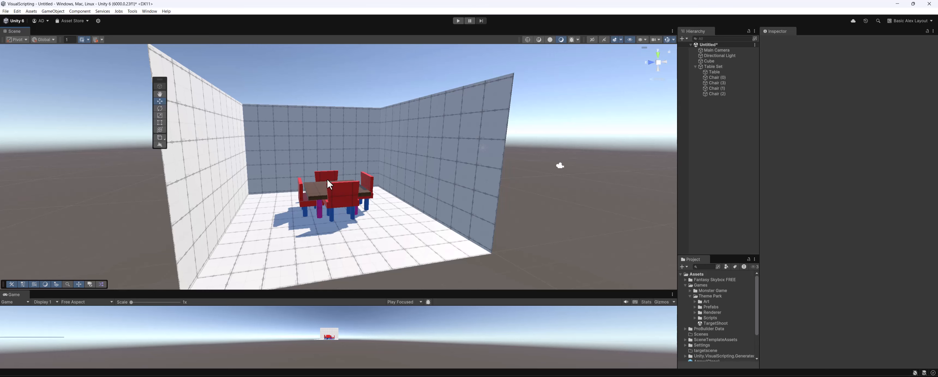
{"action": "middle_click_drag", "start_coordinate": [264, 120], "coordinate": [318, 106]}
{"action": "scroll", "coordinate": [302, 111], "scroll_direction": "down", "scroll_amount": 3}
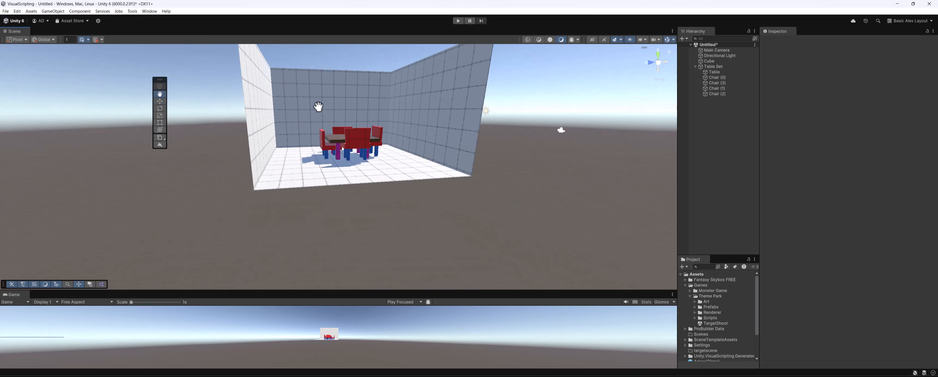
{"action": "left_click_drag", "start_coordinate": [319, 107], "coordinate": [342, 157], "text": "alt"}
{"action": "scroll", "coordinate": [340, 175], "scroll_direction": "up", "scroll_amount": 3}
Inset the face of the wall beside the open front into a small door-sized panel and lower it slightly.
{"action": "left_click", "coordinate": [493, 135]}
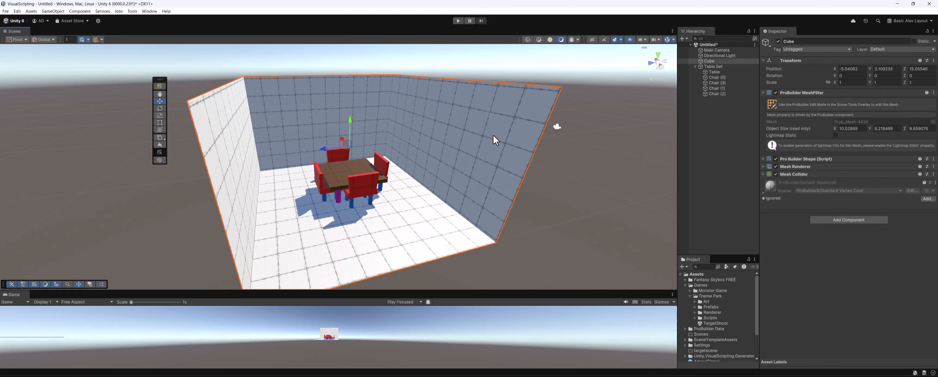
{"action": "middle_click_drag", "start_coordinate": [492, 134], "coordinate": [393, 175]}
{"action": "left_click_drag", "start_coordinate": [371, 208], "coordinate": [378, 184], "text": "alt"}
{"action": "scroll", "coordinate": [377, 197], "scroll_direction": "up", "scroll_amount": 3}
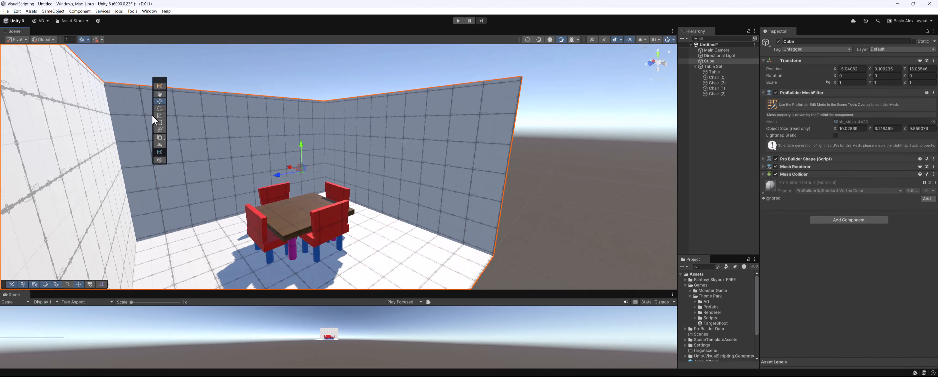
{"action": "left_click", "coordinate": [160, 86]}
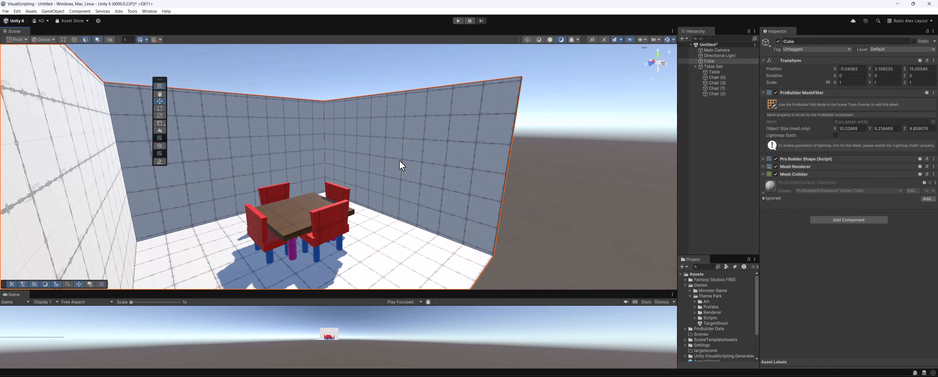
{"action": "left_click", "coordinate": [408, 178]}
{"action": "key", "text": "r"}
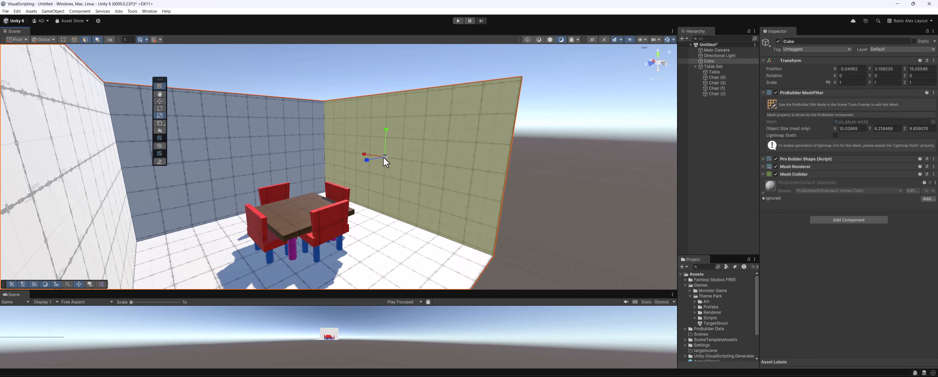
{"action": "left_click_drag", "start_coordinate": [383, 157], "coordinate": [374, 157], "text": "shift"}
{"action": "key", "text": "w"}
{"action": "left_click_drag", "start_coordinate": [386, 131], "coordinate": [386, 148]}
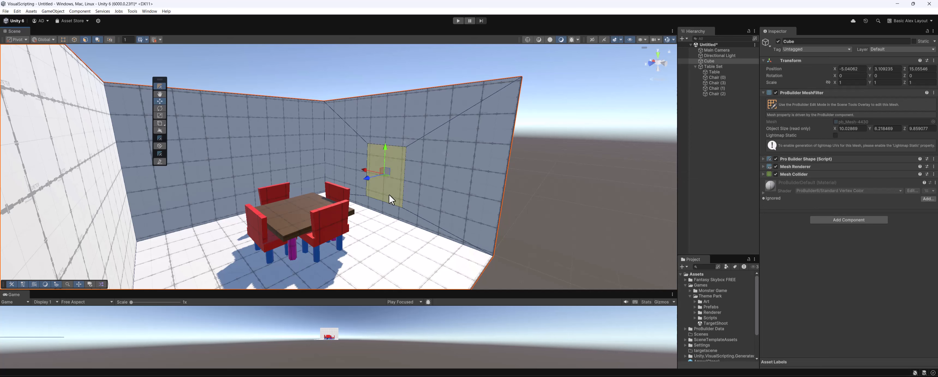
Turn the inset panel into a floor-level doorway by deleting the wall face beneath it, lowering the panel, and deleting it.
{"action": "left_click_drag", "start_coordinate": [388, 194], "coordinate": [388, 210]}
{"action": "key", "text": "Delete"}
{"action": "left_click", "coordinate": [387, 182]}
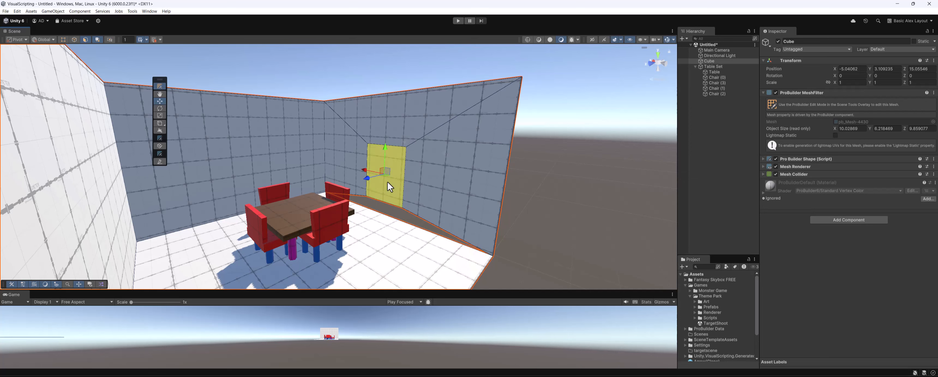
{"action": "left_click_drag", "start_coordinate": [386, 145], "coordinate": [378, 185]}
Examine the room's doorway and table set from several angles, and leave ProBuilder face editing.
{"action": "scroll", "coordinate": [379, 186], "scroll_direction": "up", "scroll_amount": 5}
{"action": "middle_click_drag", "start_coordinate": [378, 186], "coordinate": [427, 180]}
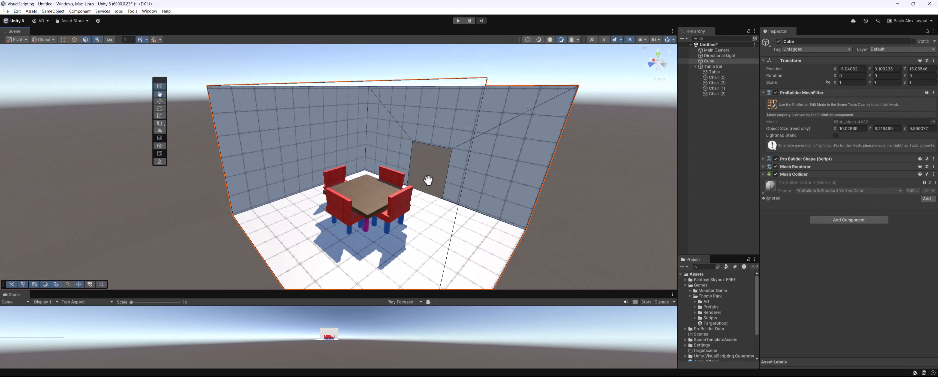
{"action": "left_click_drag", "start_coordinate": [426, 180], "coordinate": [418, 161], "text": "alt"}
{"action": "scroll", "coordinate": [394, 181], "scroll_direction": "down", "scroll_amount": 5}
{"action": "middle_click_drag", "start_coordinate": [368, 185], "coordinate": [392, 197]}
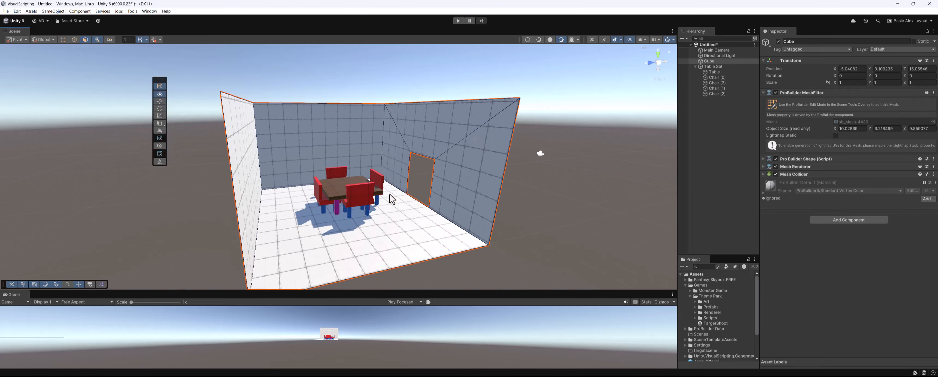
{"action": "left_click_drag", "start_coordinate": [391, 197], "coordinate": [386, 188], "text": "alt"}
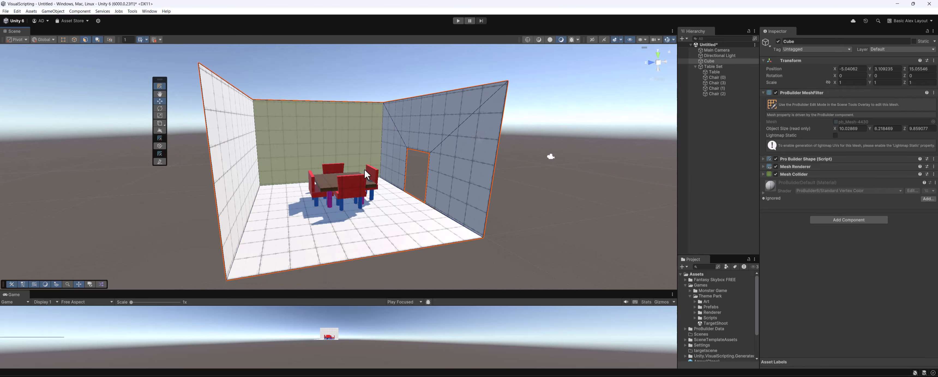
{"action": "middle_click_drag", "start_coordinate": [375, 164], "coordinate": [395, 175]}
{"action": "left_click_drag", "start_coordinate": [395, 175], "coordinate": [415, 198], "text": "alt"}
{"action": "middle_click_drag", "start_coordinate": [415, 198], "coordinate": [379, 176]}
{"action": "scroll", "coordinate": [381, 181], "scroll_direction": "up", "scroll_amount": 2}
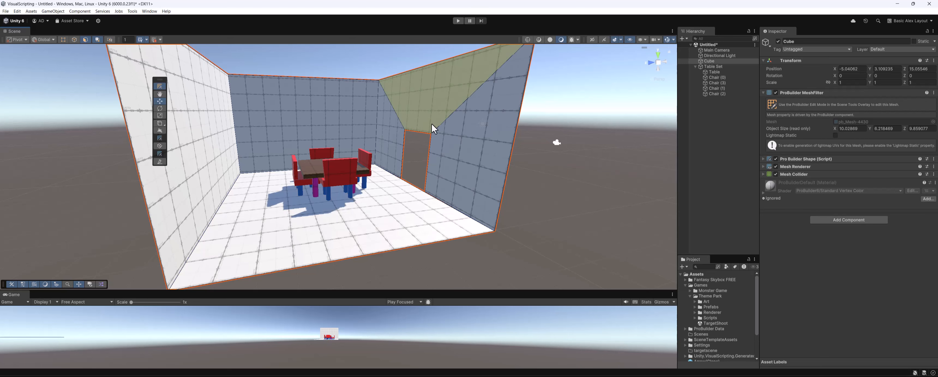
{"action": "left_click", "coordinate": [159, 86]}
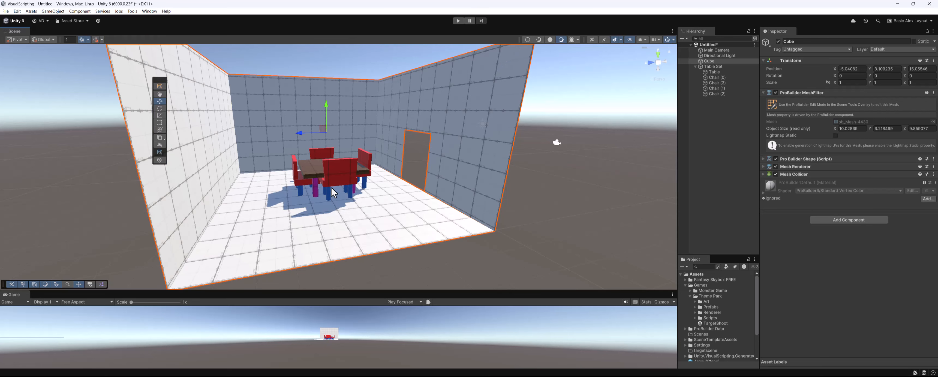